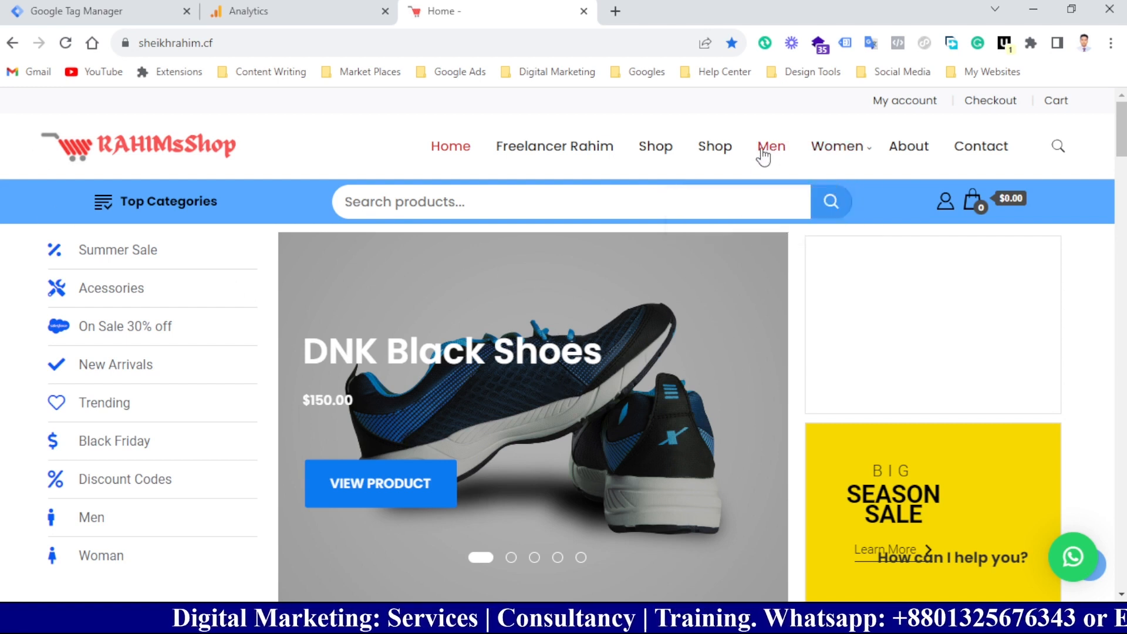
Open the shop site's Shop page and its external freelancer link, look through that outside website, and close its tab.
click(654, 152)
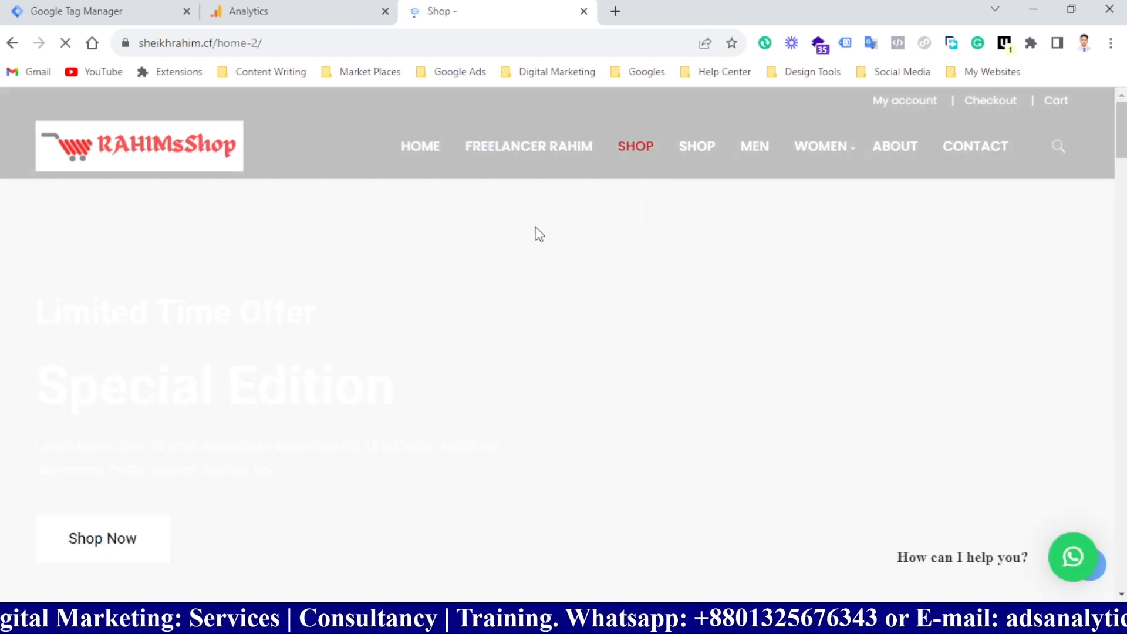
click(505, 148)
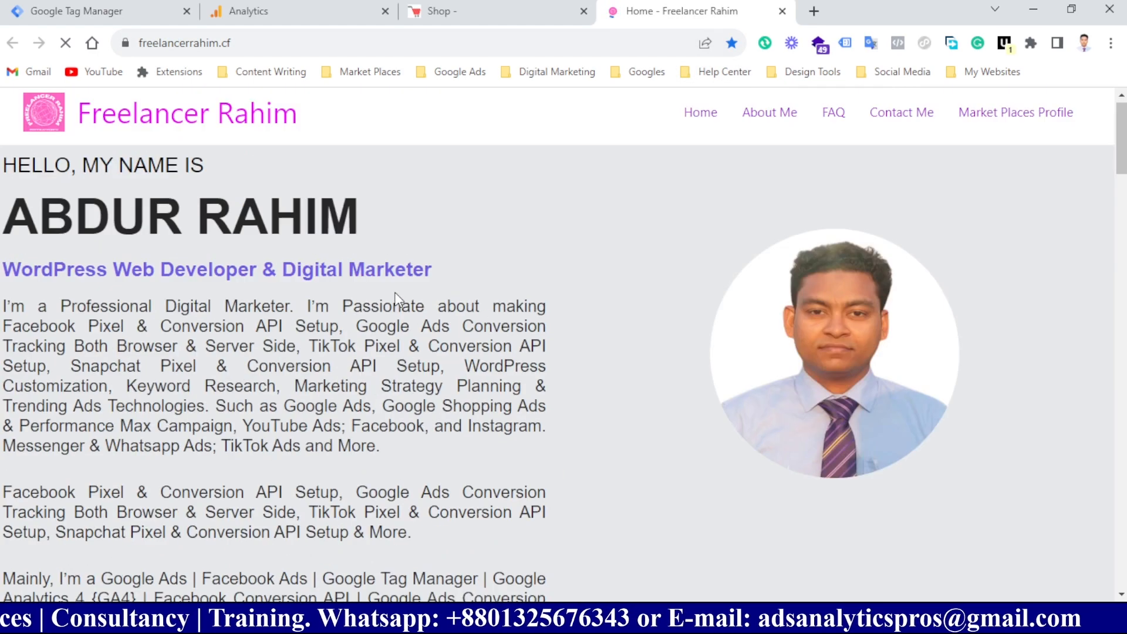
scroll(405, 281, down, 15)
scroll(418, 281, down, 10)
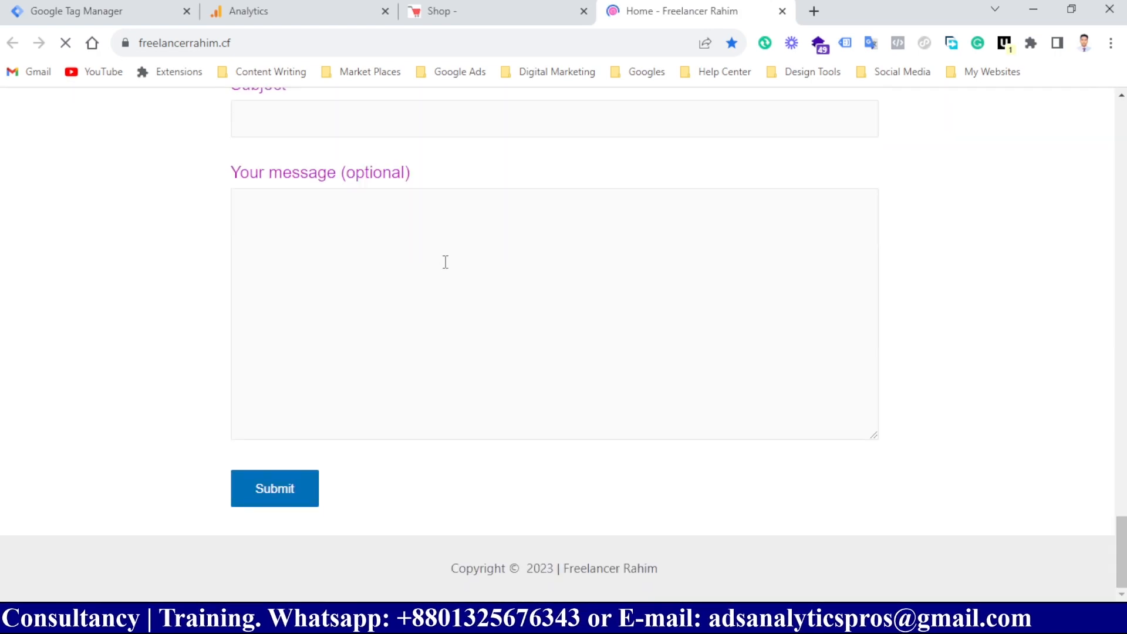
scroll(444, 259, up, 15)
scroll(713, 205, up, 6)
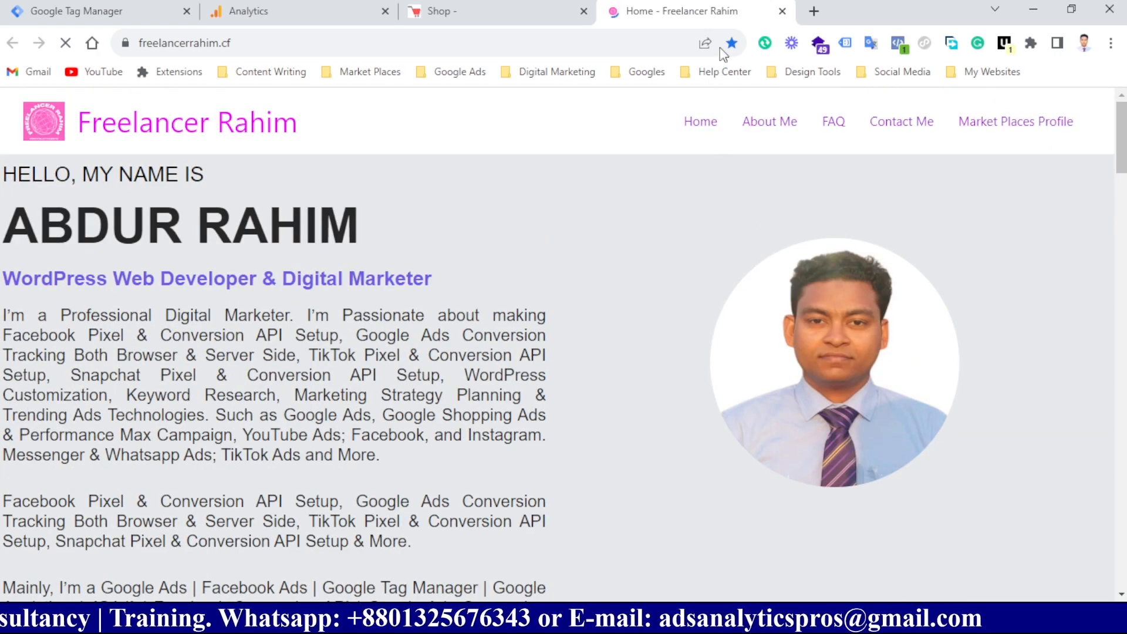
click(783, 11)
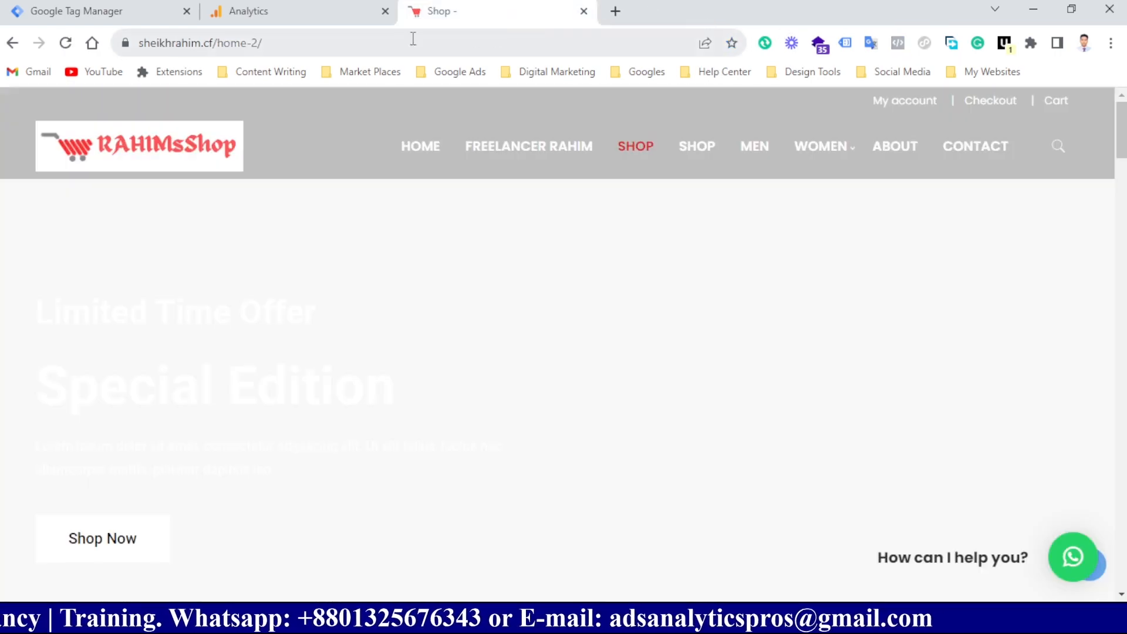
In Google Tag Manager, create a new user-defined variable named Outbound Variable.
click(73, 12)
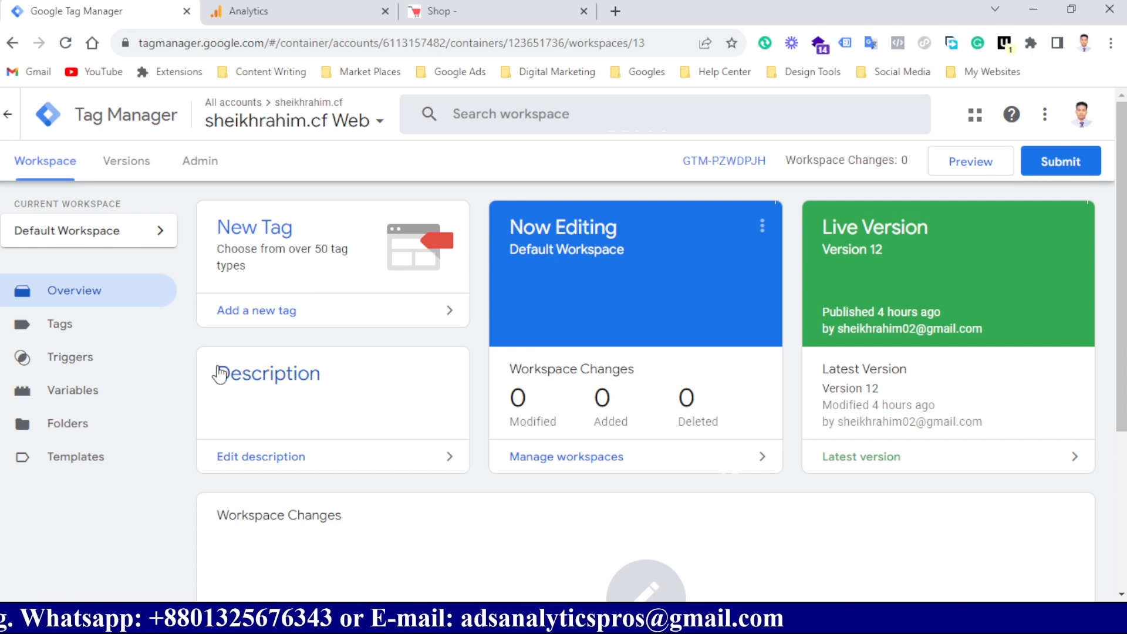
click(75, 389)
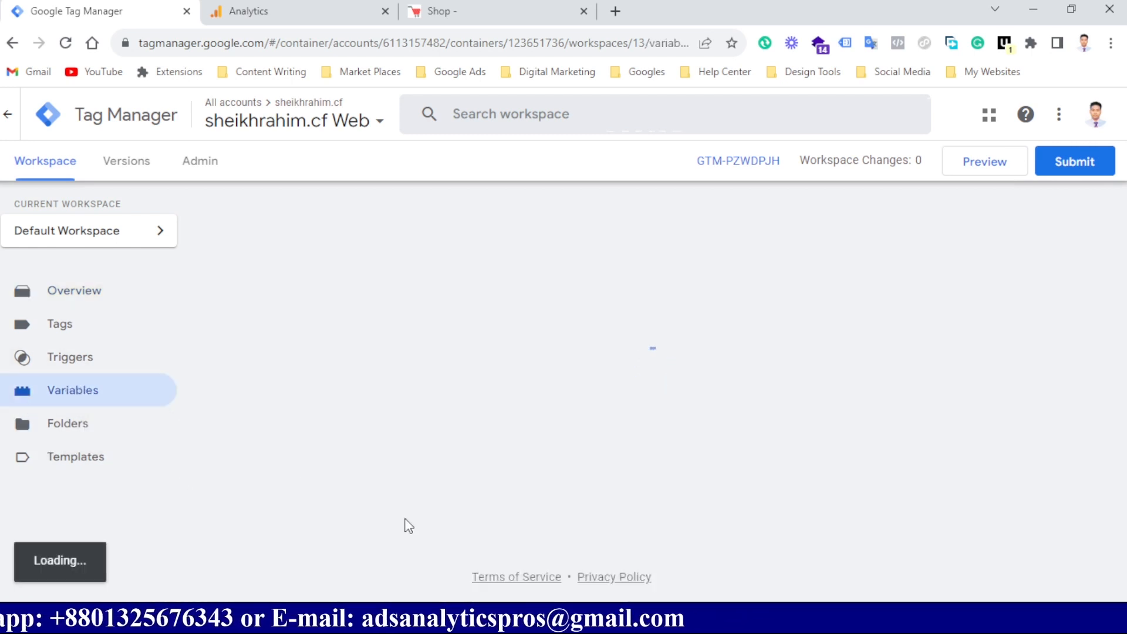
scroll(640, 399, down, 3)
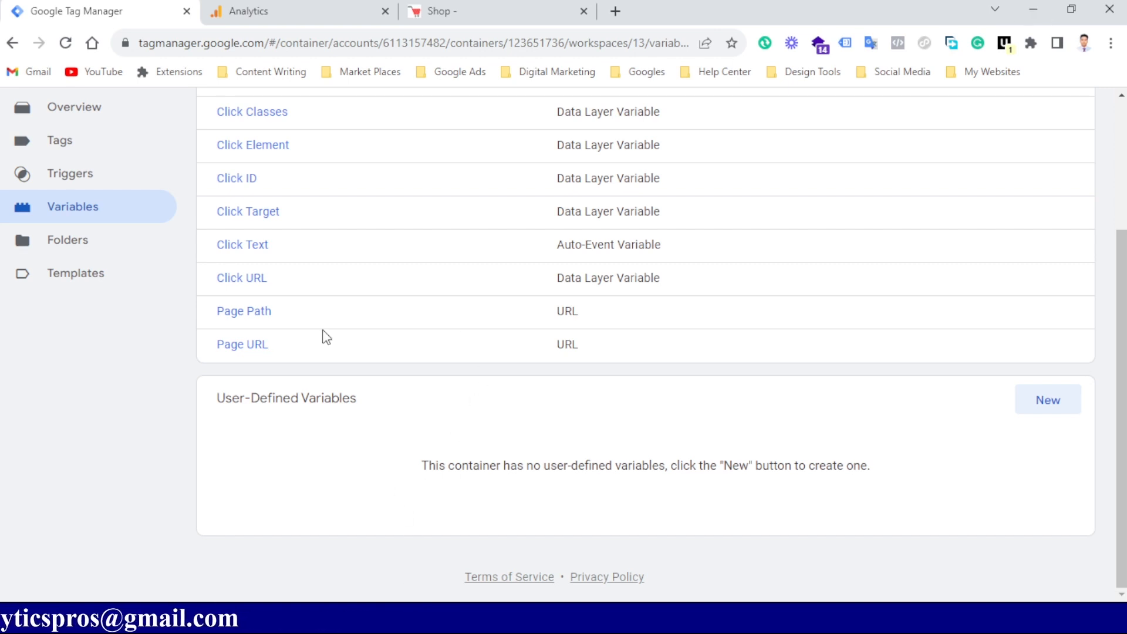
click(1066, 400)
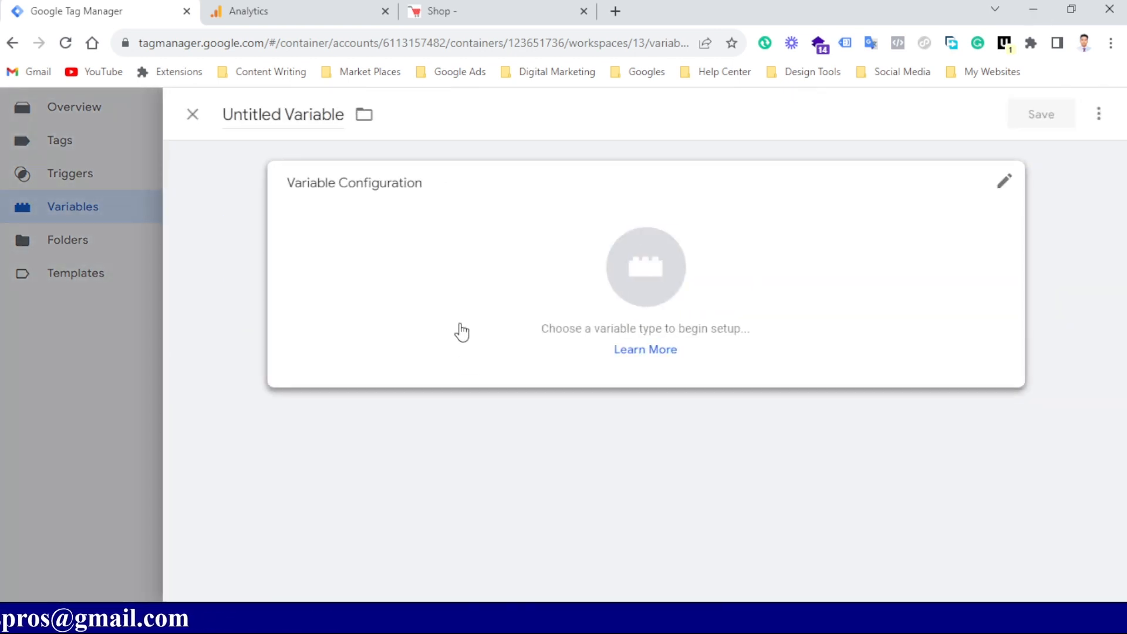
drag(282, 121, 213, 128)
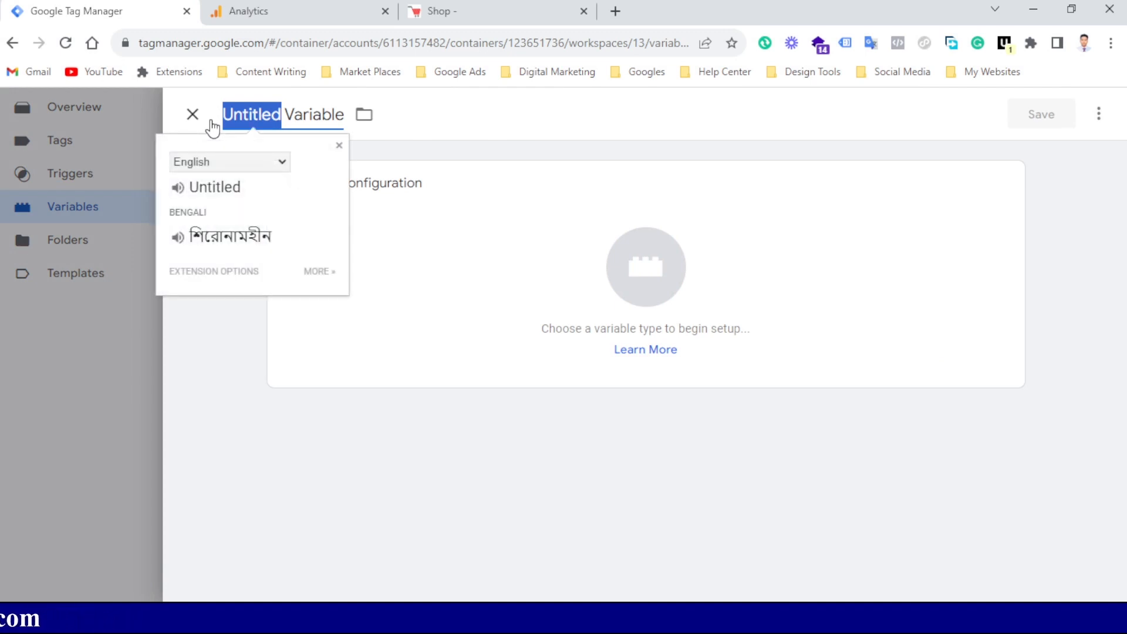
text(Outbo)
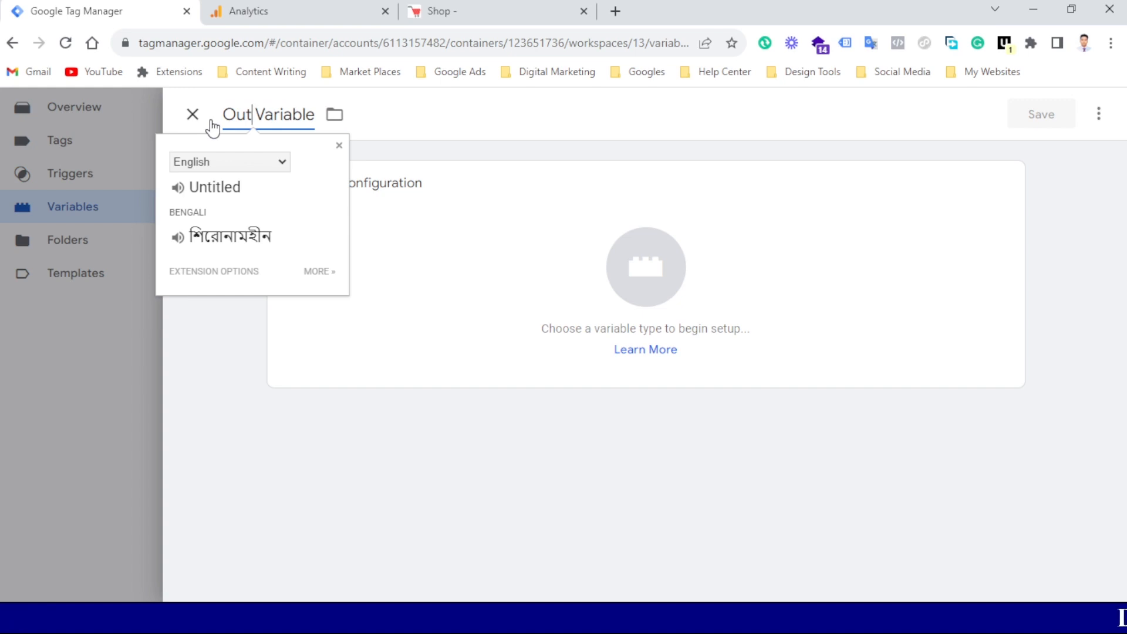
text(und)
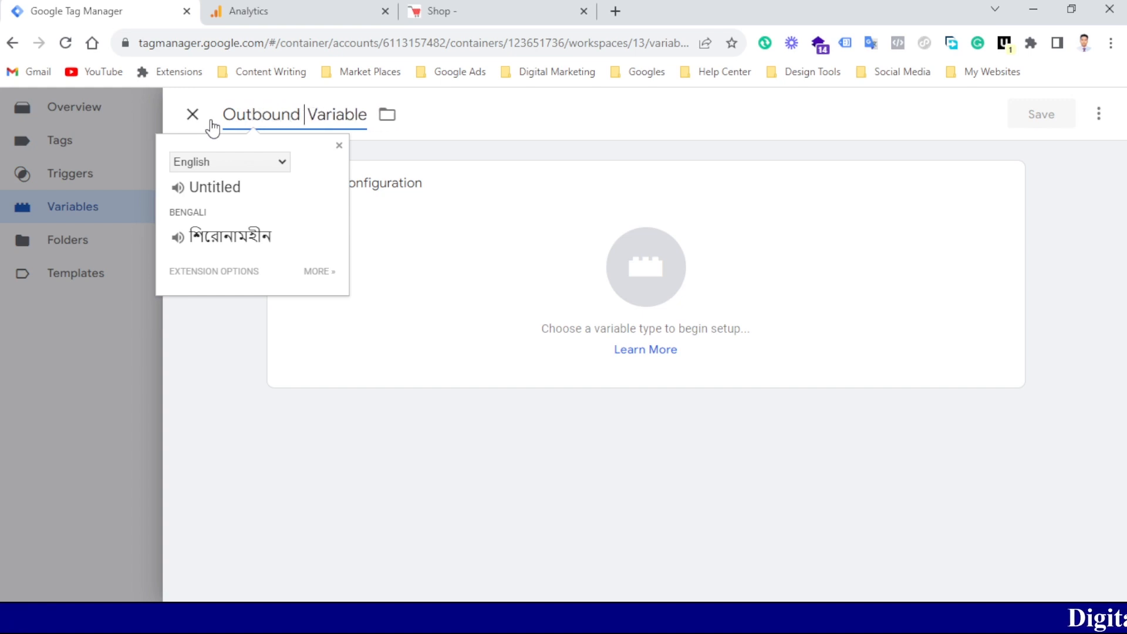
key(BackSpace)
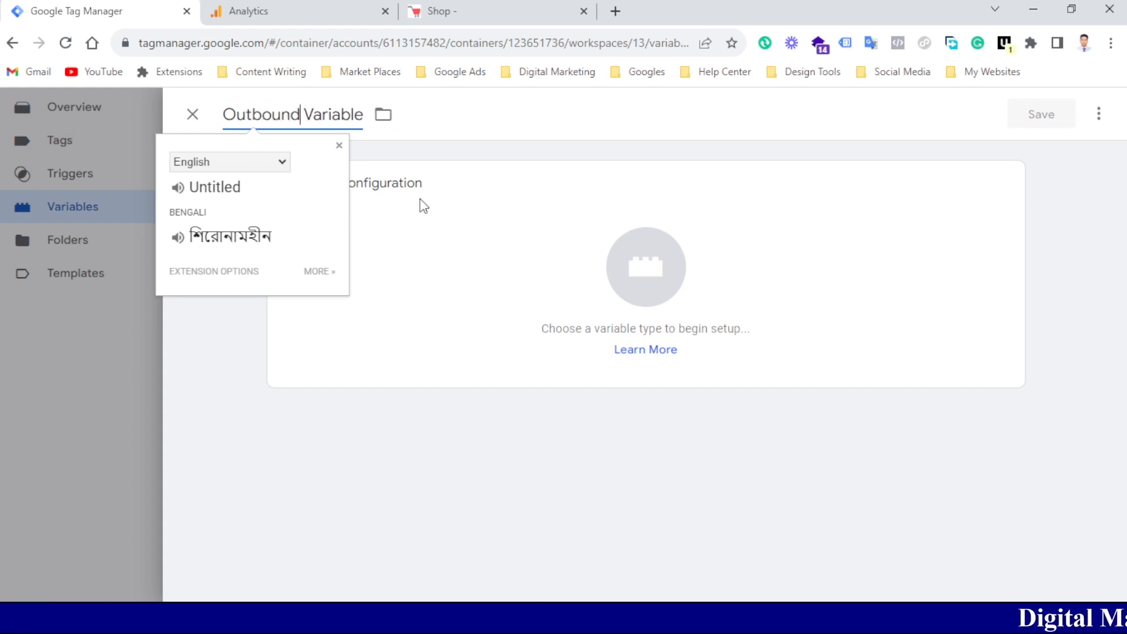
Configure Outbound Variable as an Auto-Event Variable of type Element URL with component type Is Outbound, and save it.
click(674, 287)
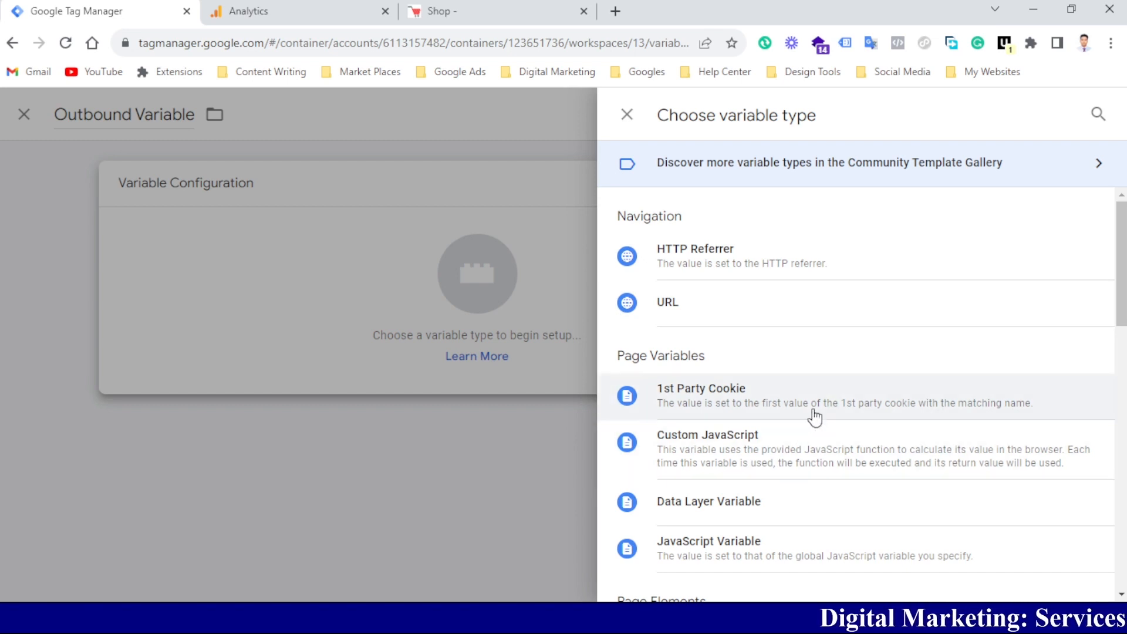
scroll(749, 382, down, 5)
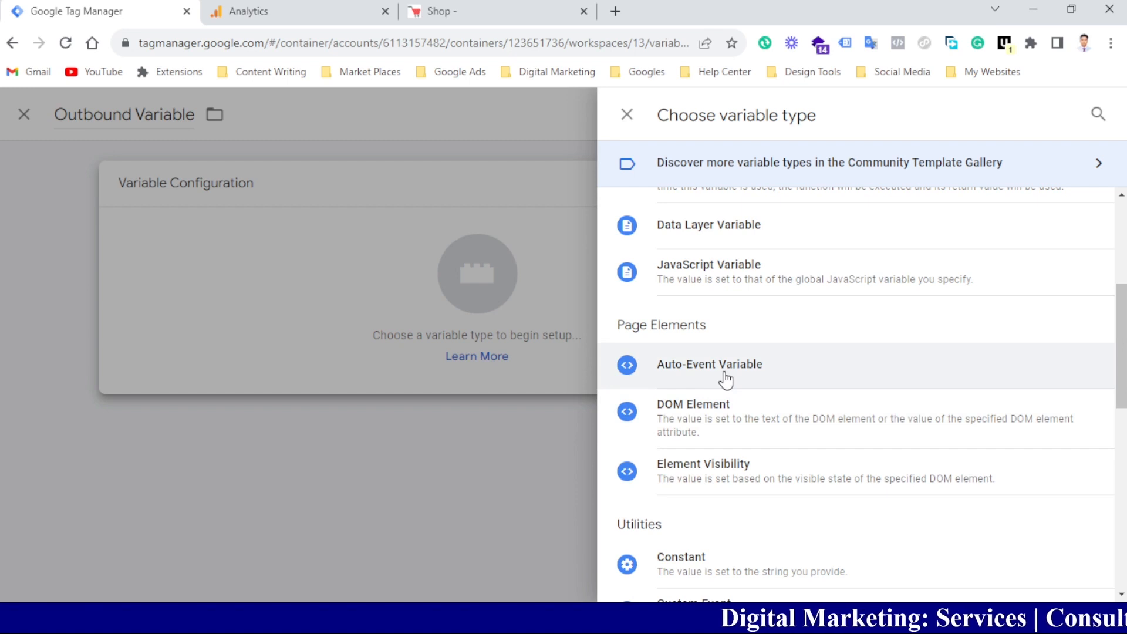
click(726, 380)
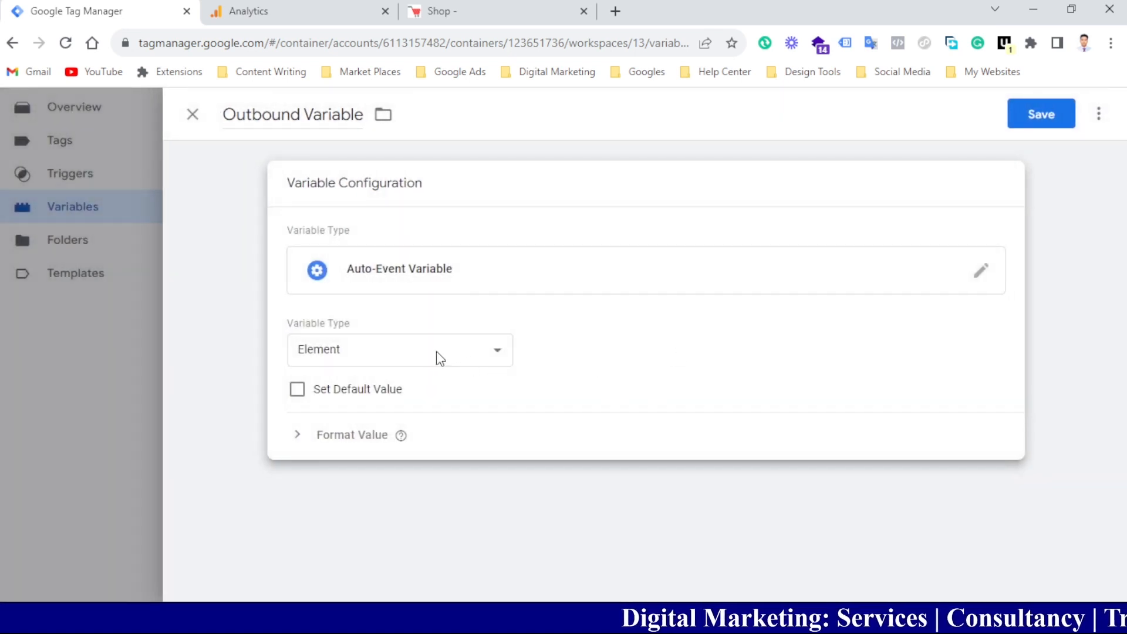
click(436, 351)
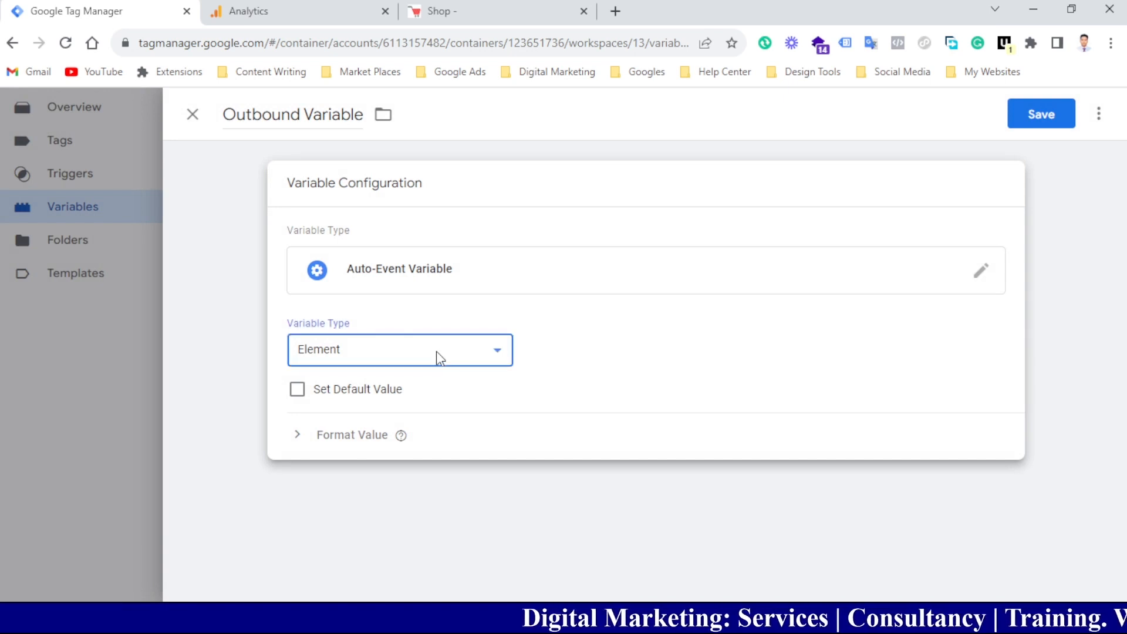
click(357, 475)
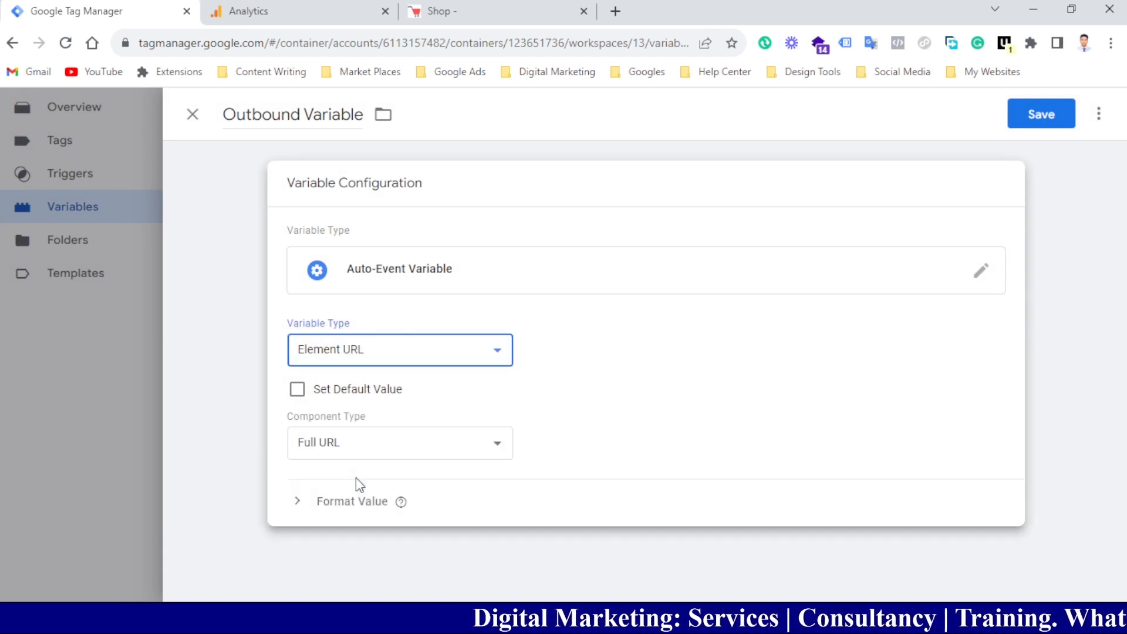
click(380, 446)
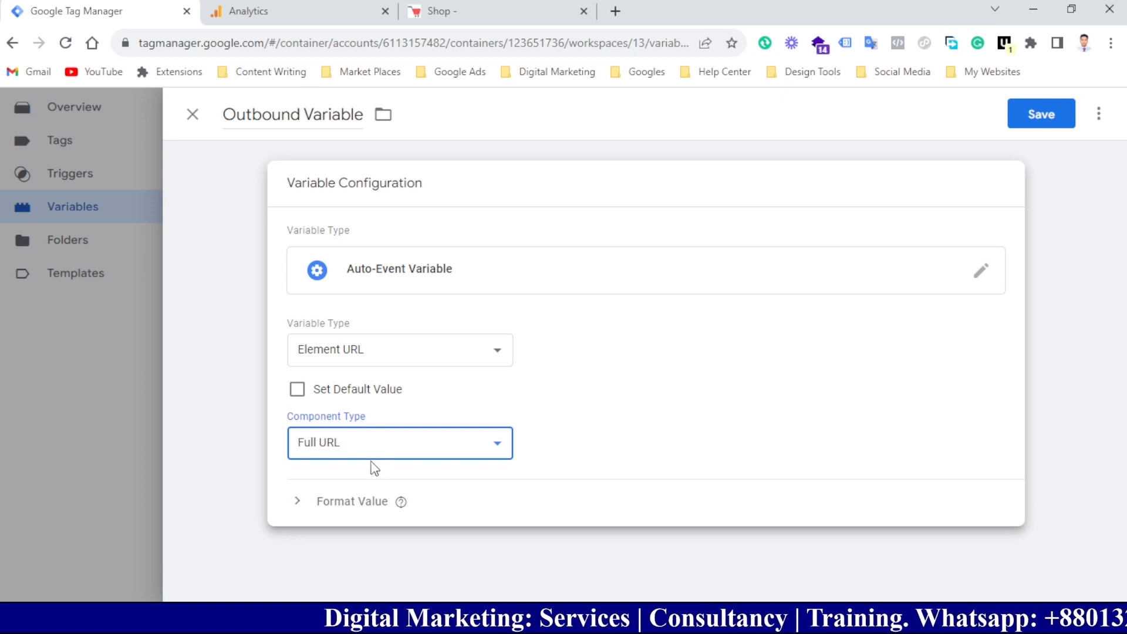
click(340, 590)
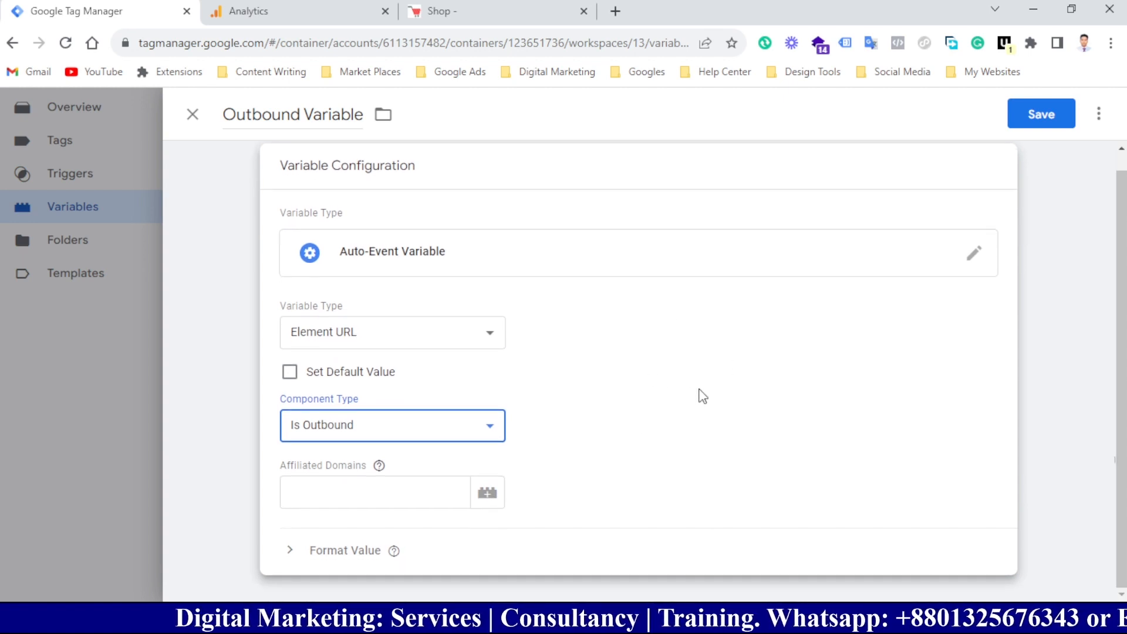
click(1037, 117)
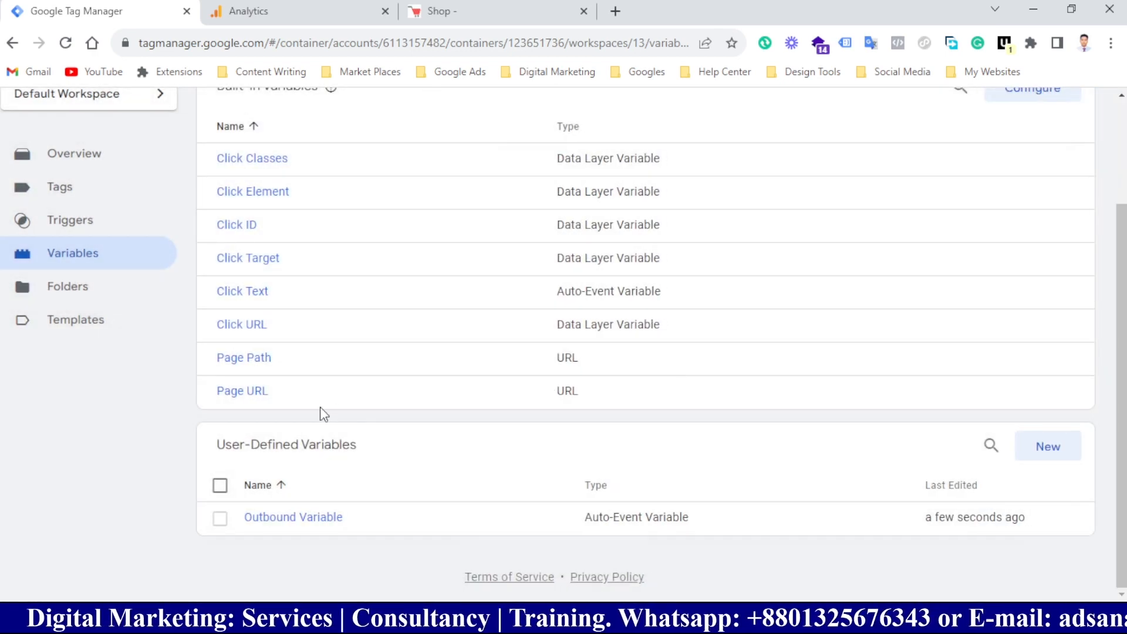
Create a new trigger named Outbound Trigger.
click(62, 221)
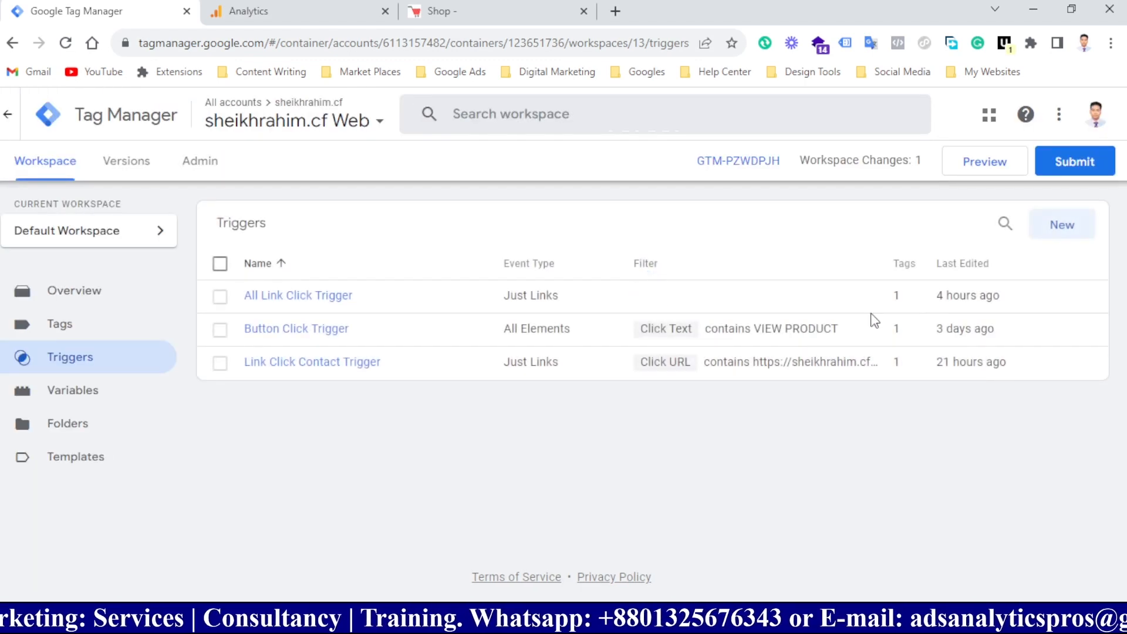
click(1076, 234)
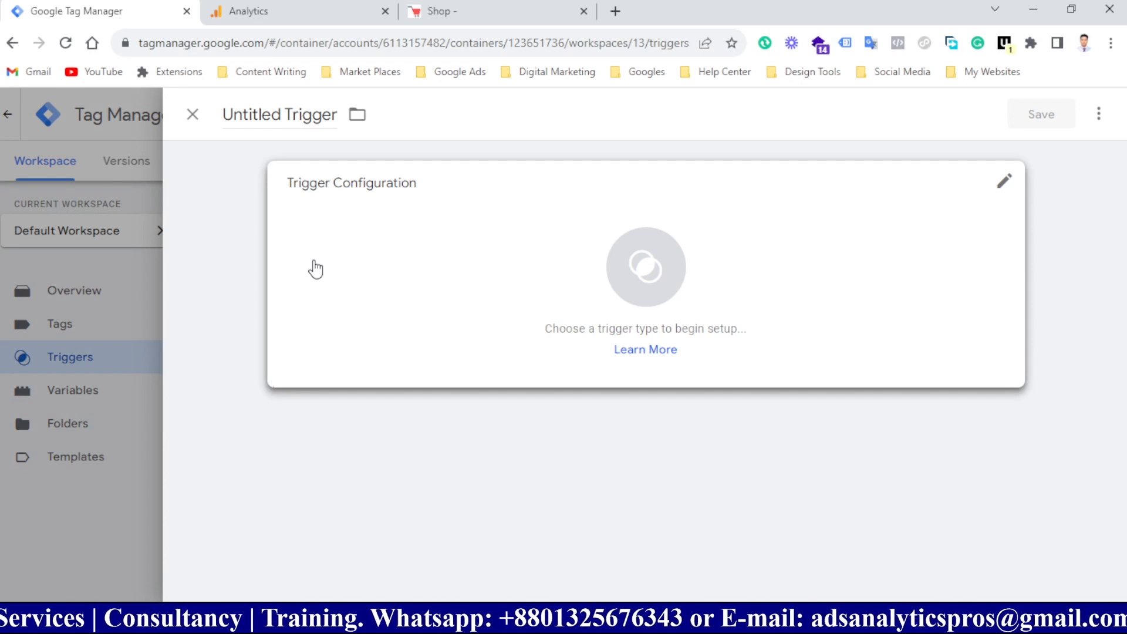
double_click(243, 113)
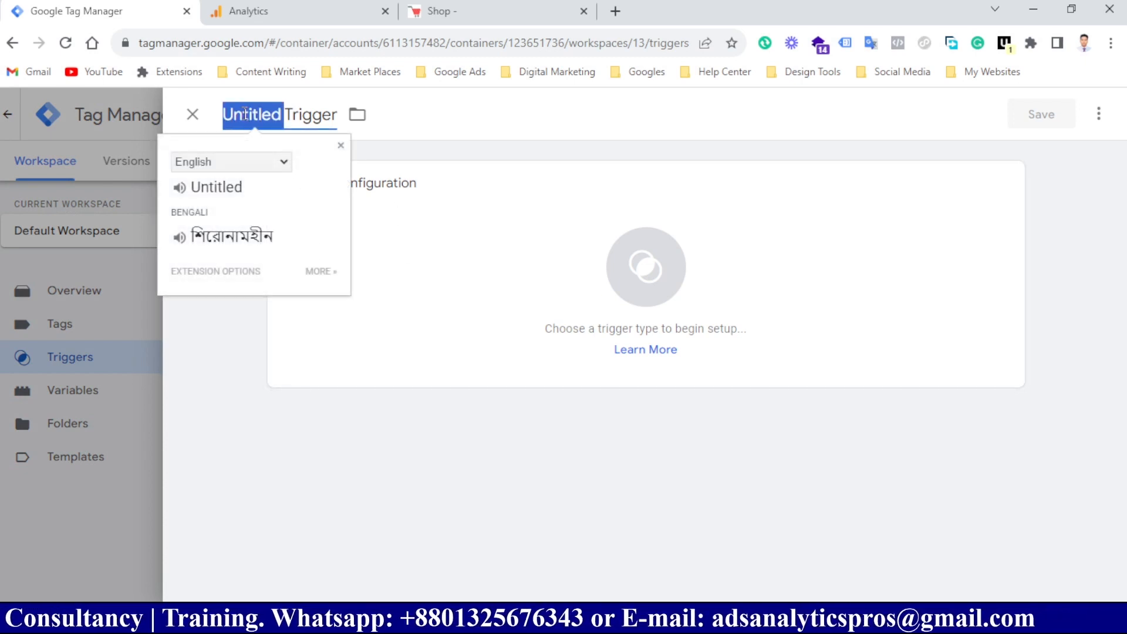
text(Outbo)
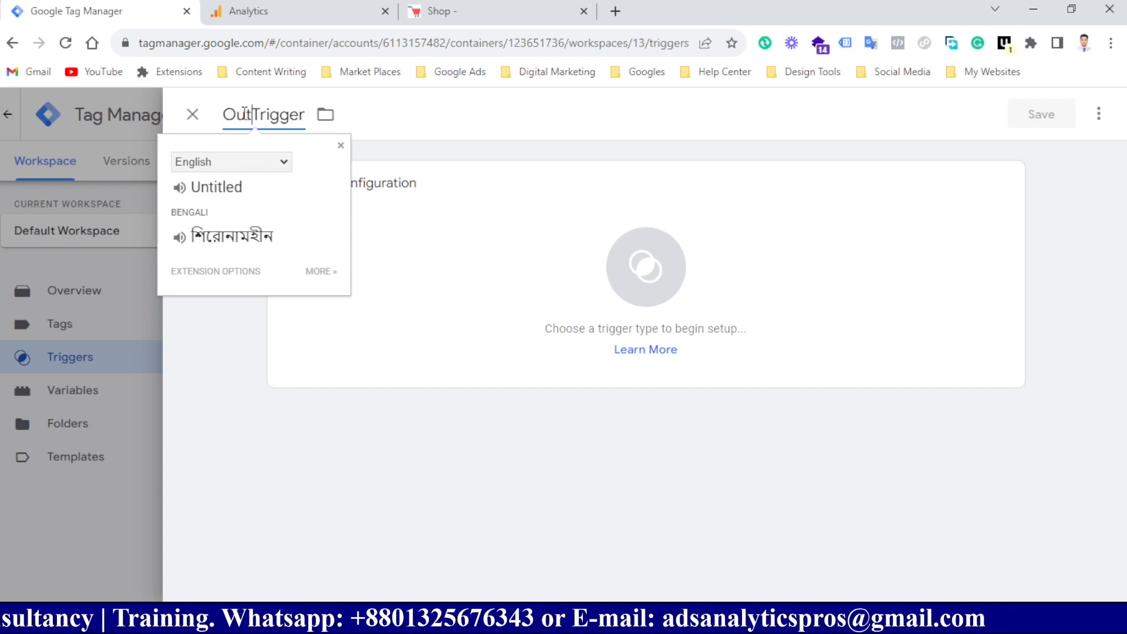
text(und)
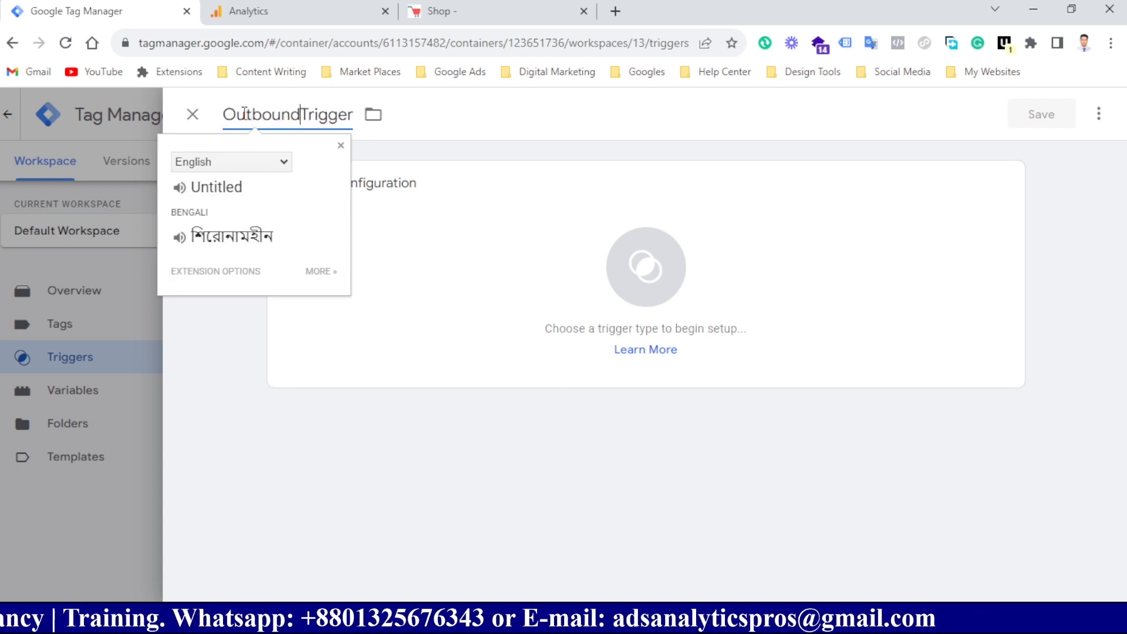
Set the trigger type to Click - Just Links and make it fire on Some Link Clicks.
click(569, 297)
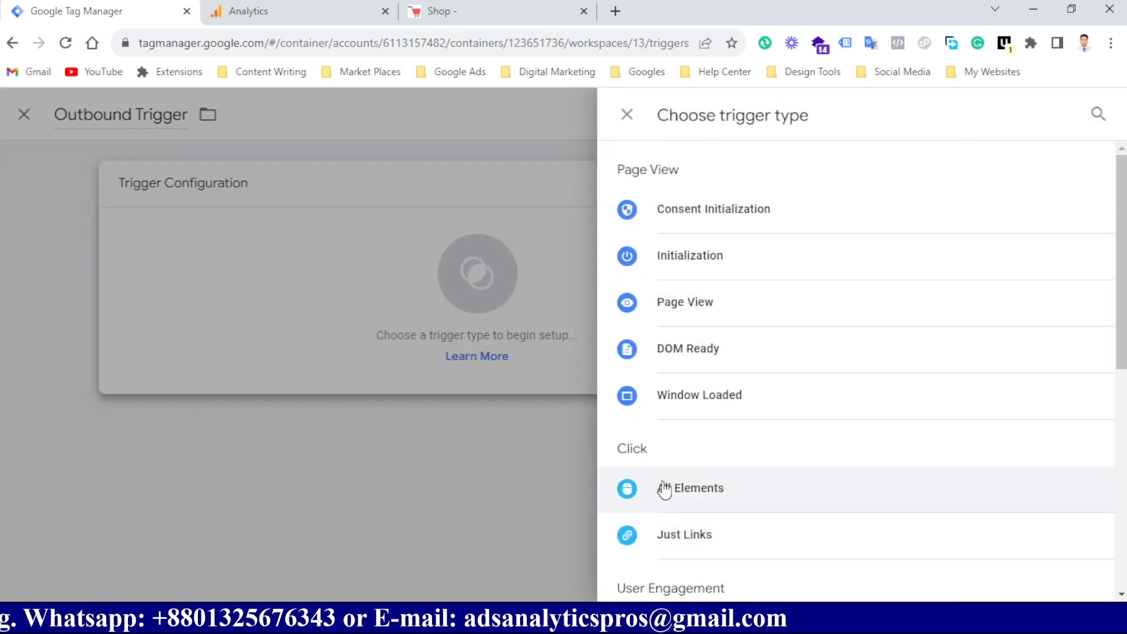
click(688, 535)
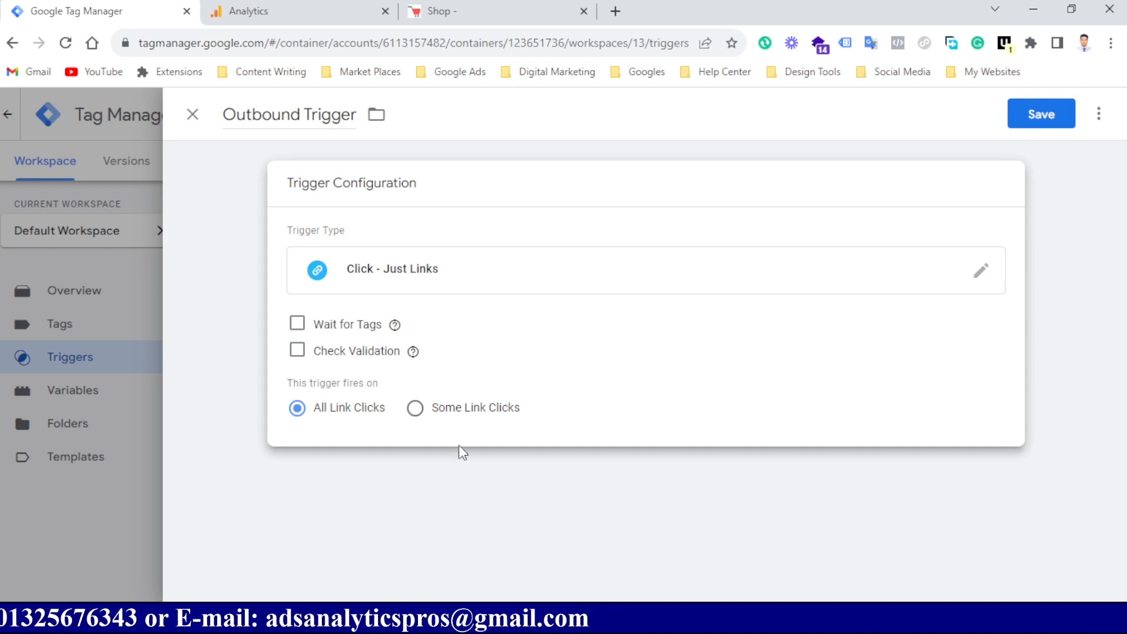
click(416, 409)
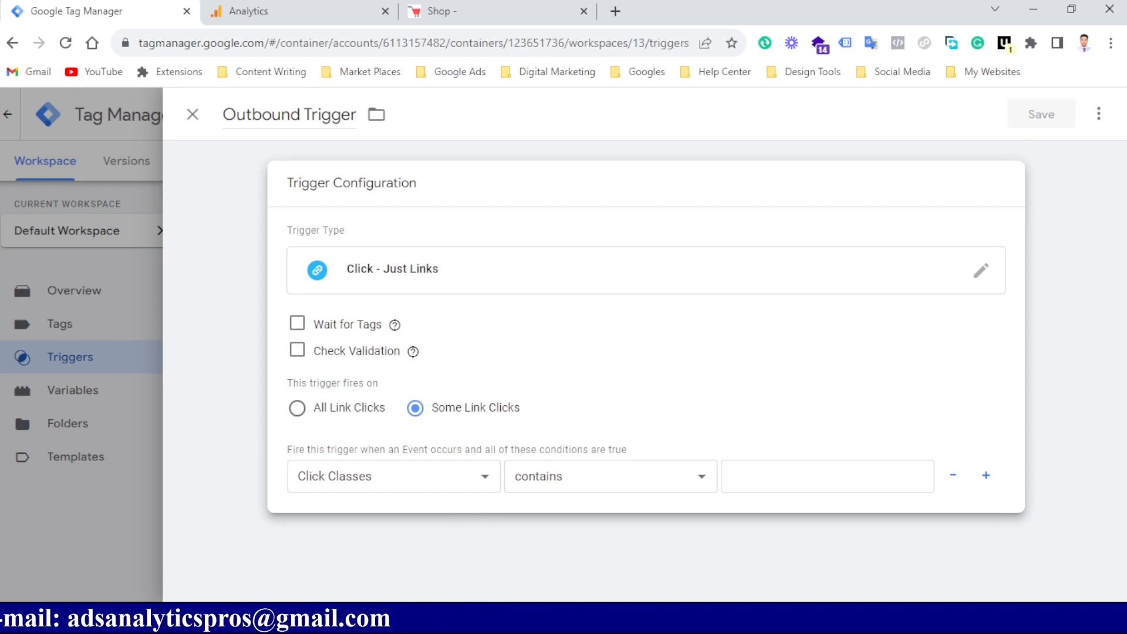
click(520, 620)
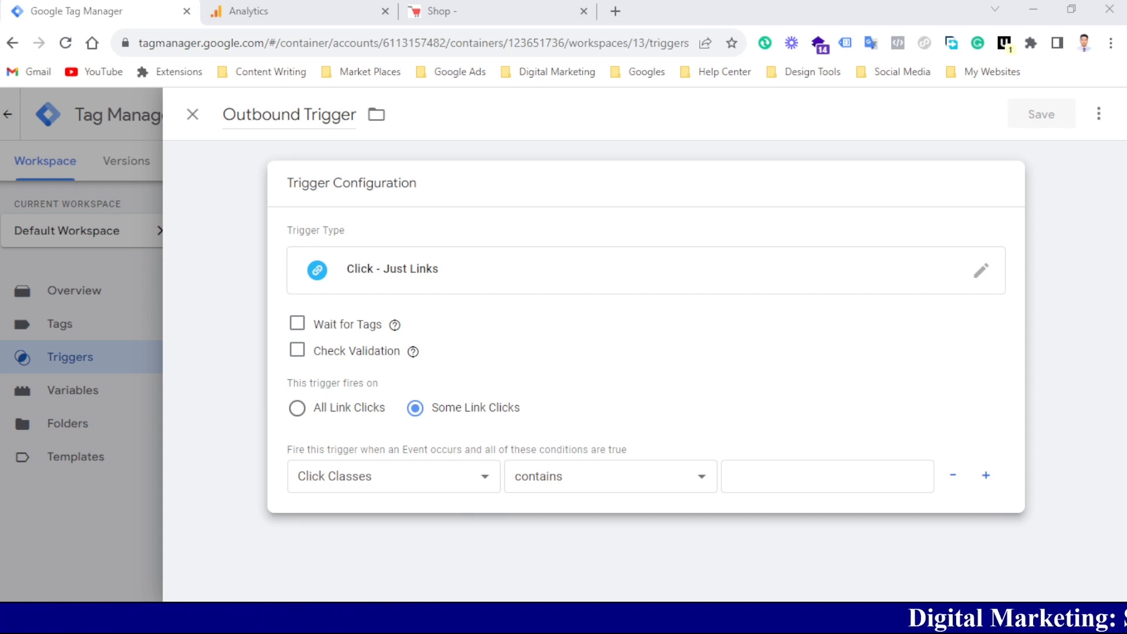
Set the trigger's firing condition to Outbound Variable equals true.
click(446, 498)
click(428, 485)
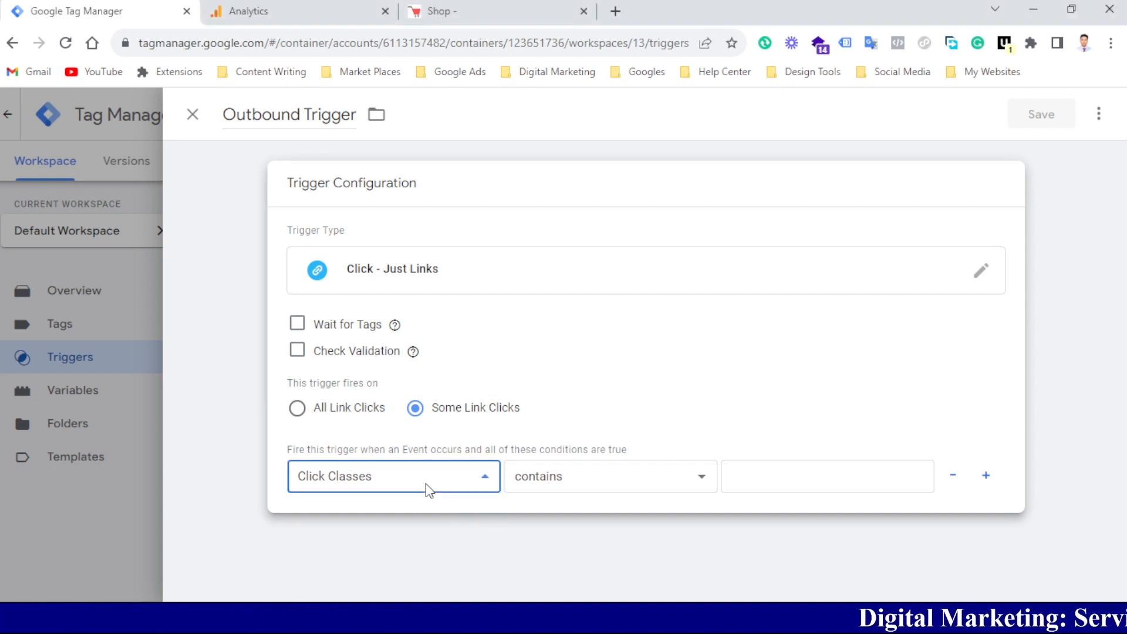
click(349, 366)
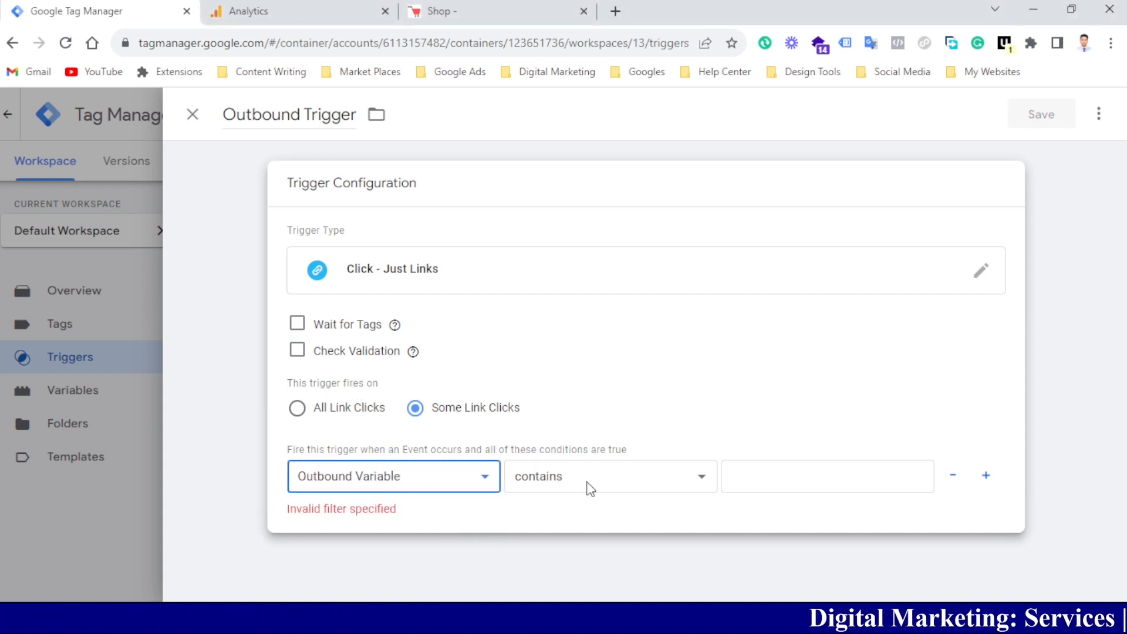
click(581, 488)
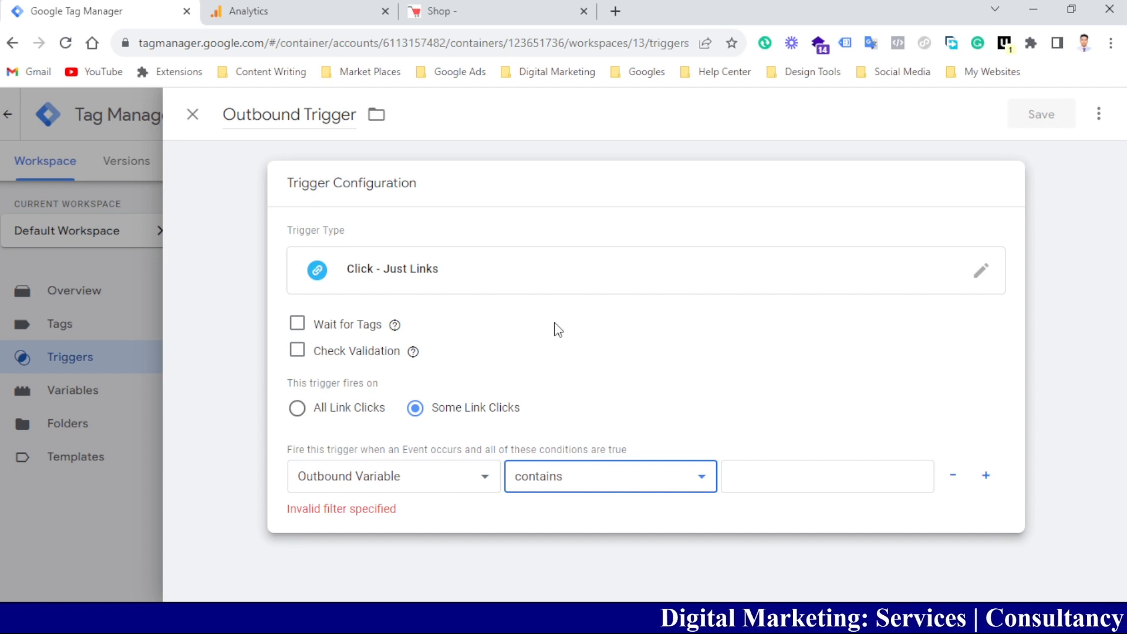
key(Down)
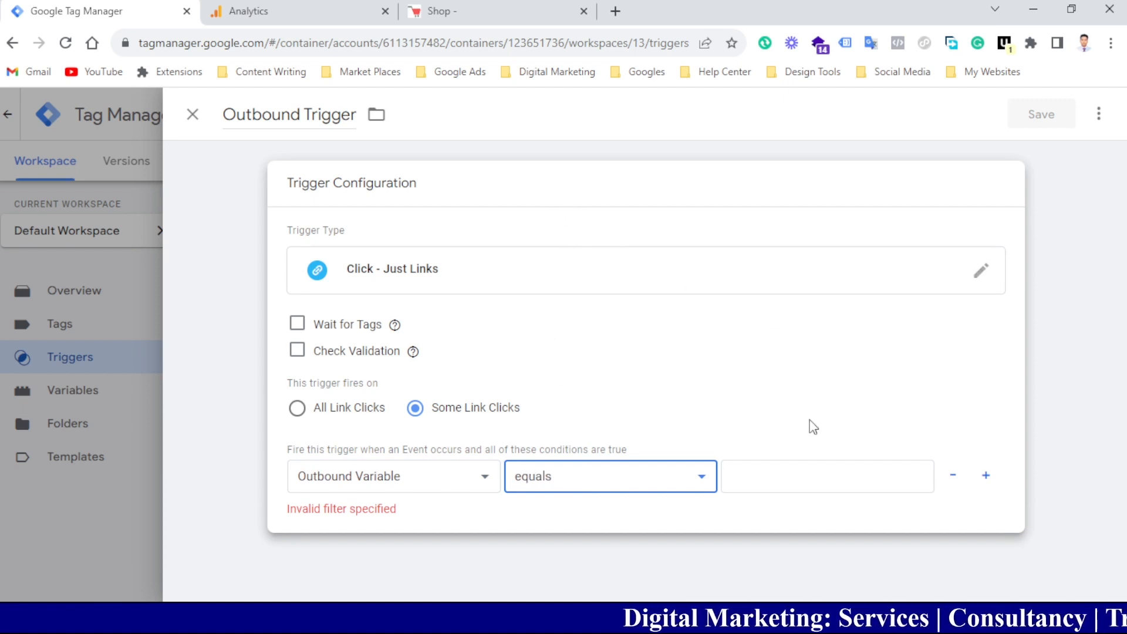
click(784, 468)
text(true)
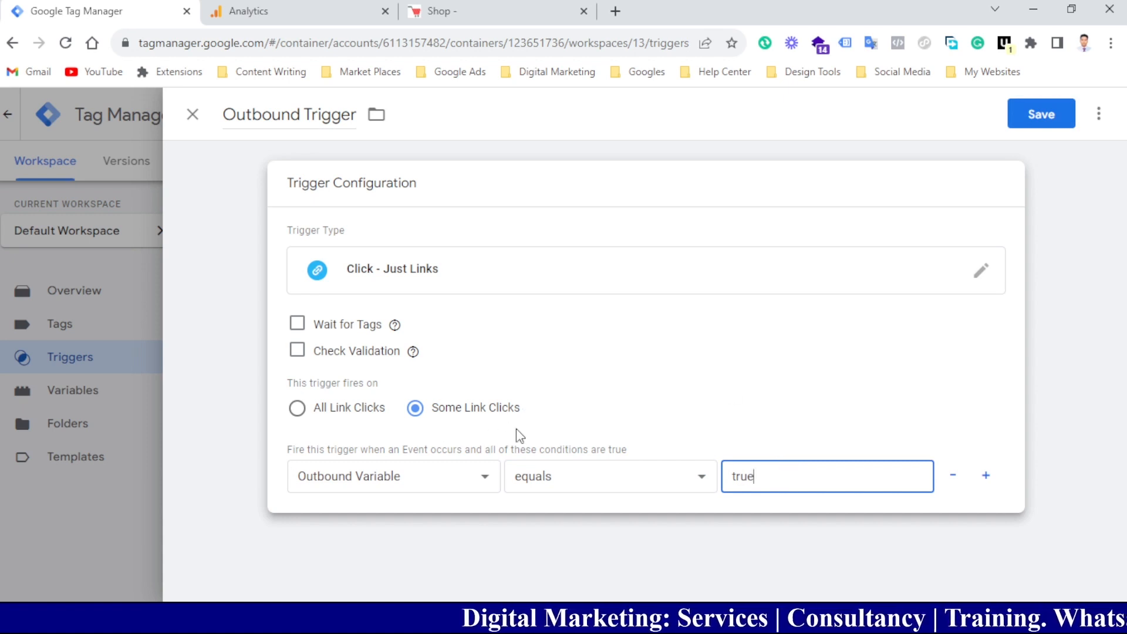
Save Outbound Trigger and start a new tag in the workspace.
click(1032, 118)
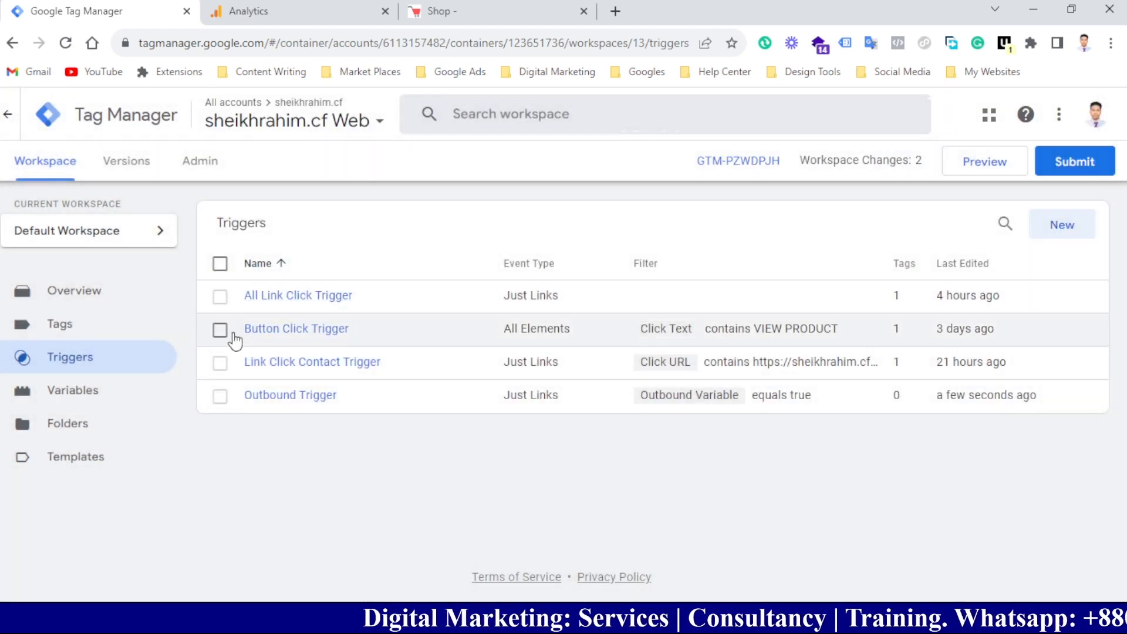
click(80, 330)
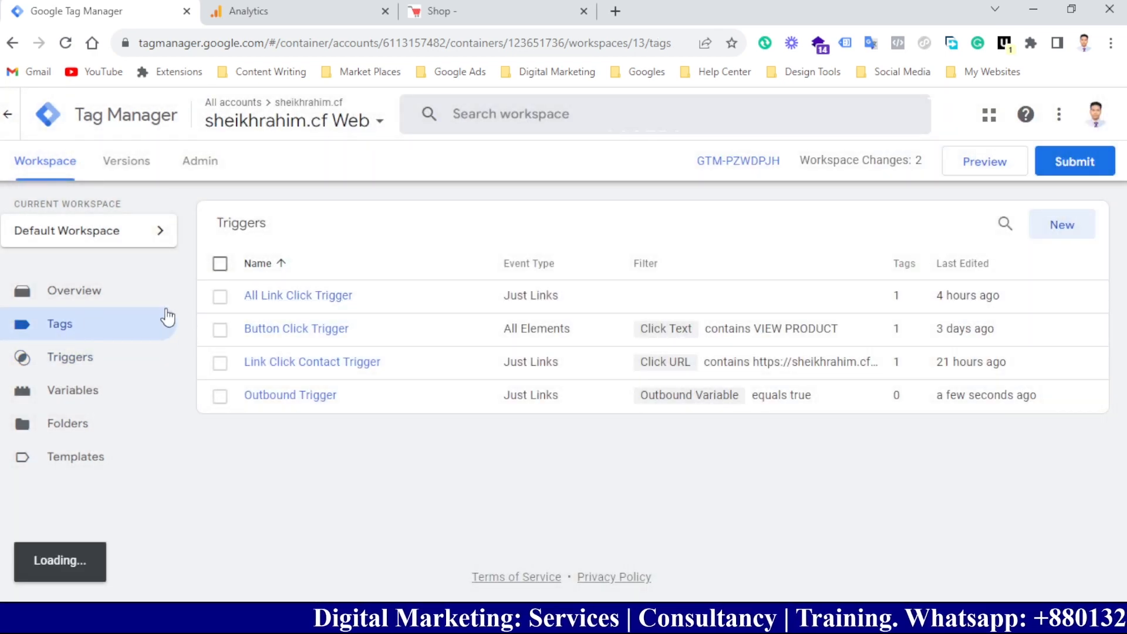
click(1063, 224)
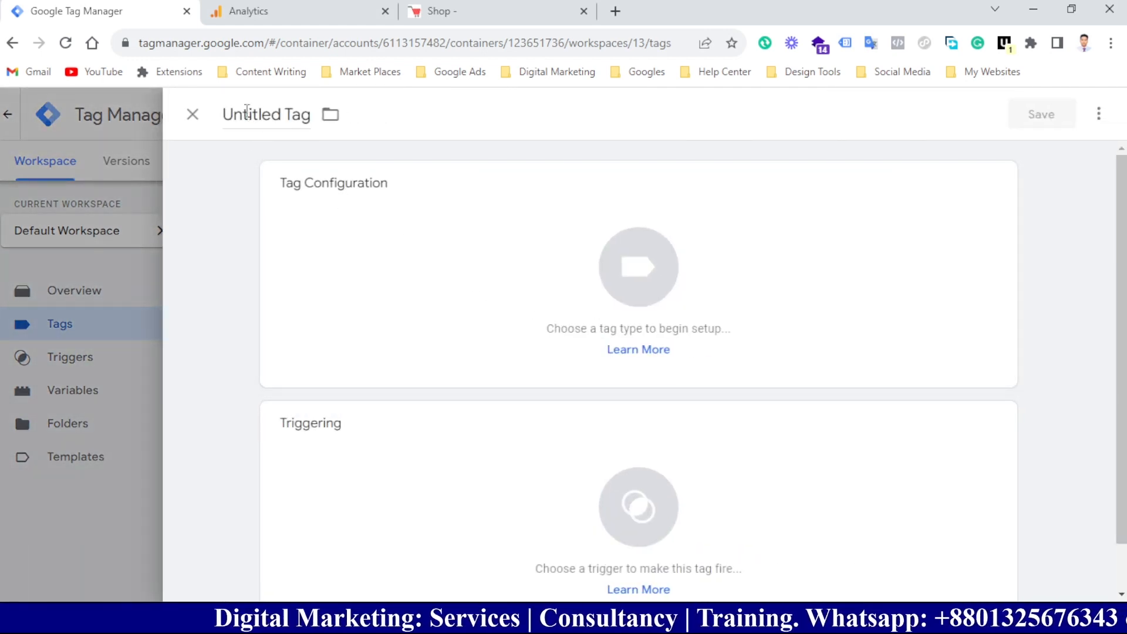
Name the new tag GA4 Event_Outbound Clicks.
double_click(246, 114)
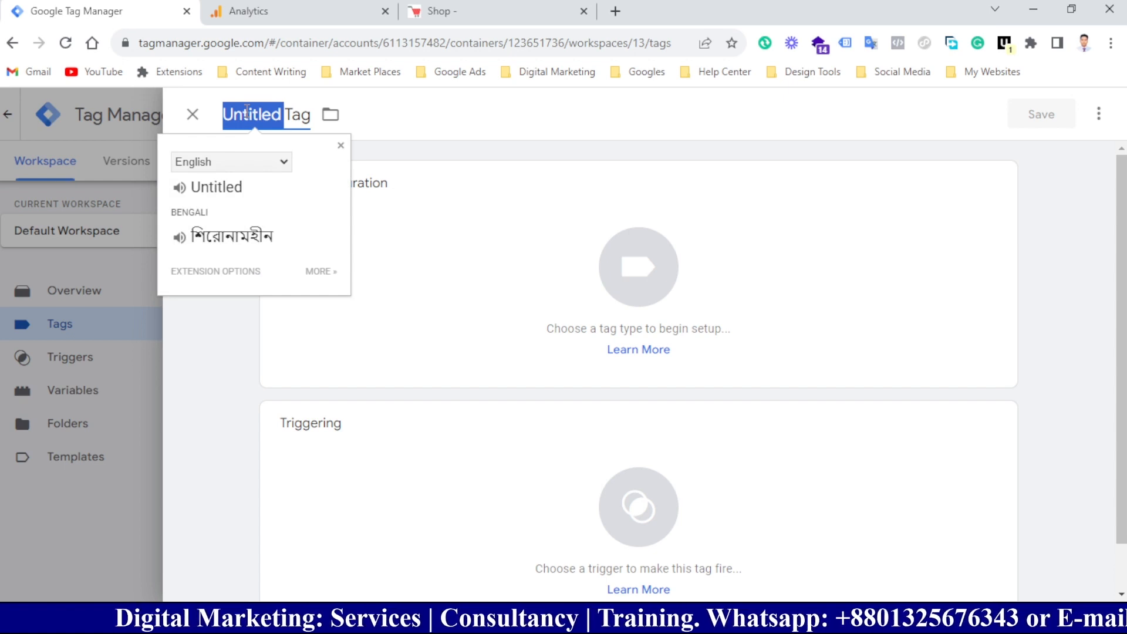
text(Ga)
key(BackSpace)
text(A)
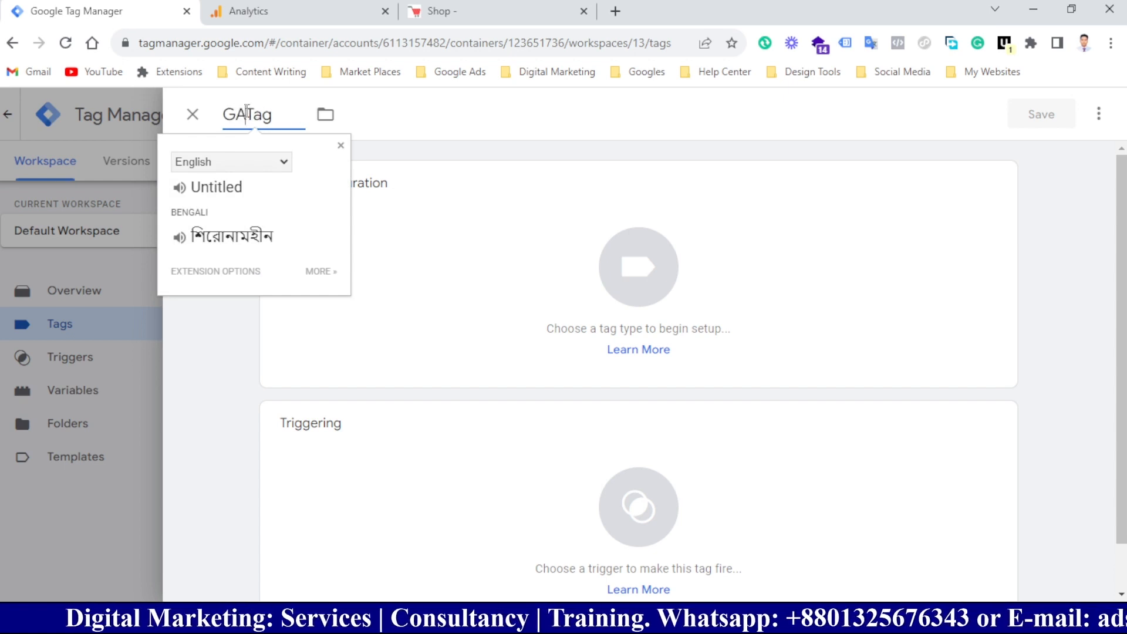
text(4)
text( _)
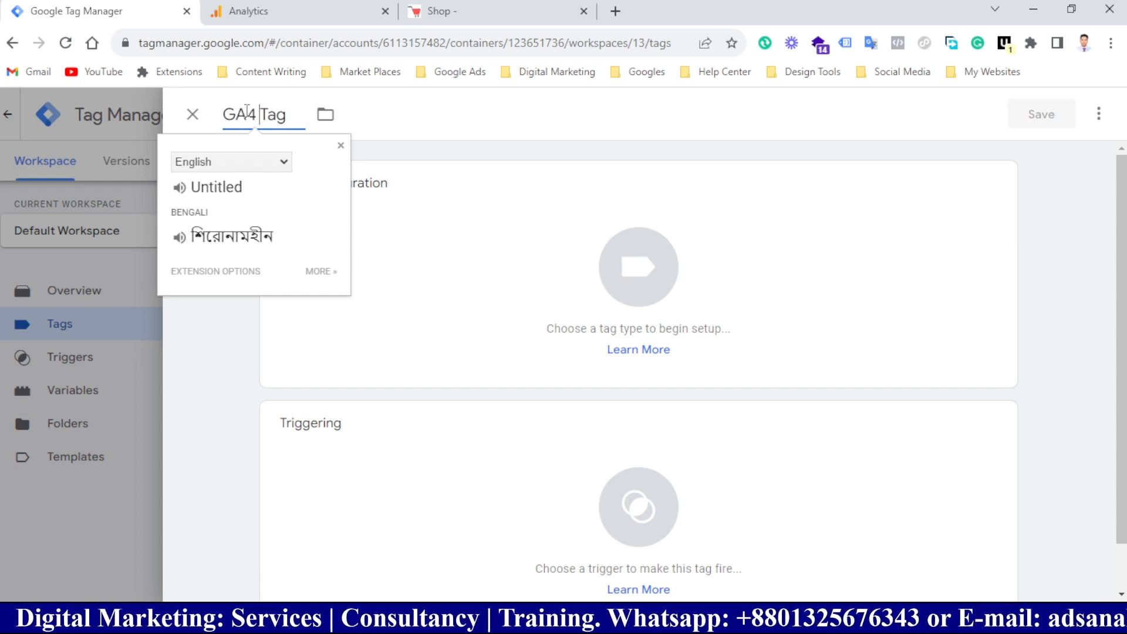
key(BackSpace)
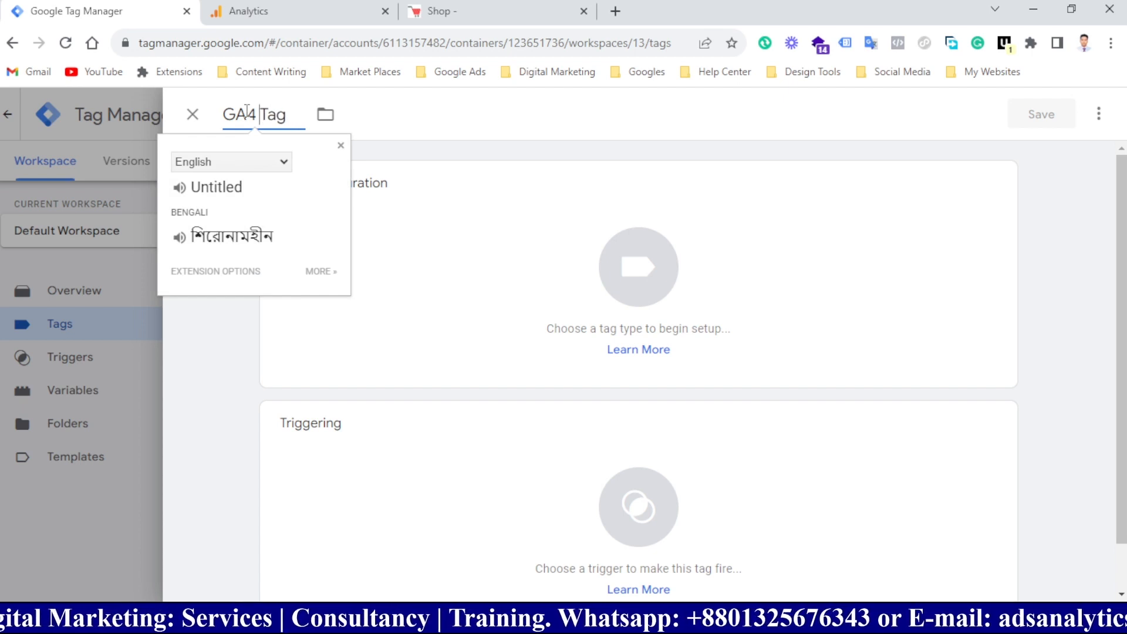
text(Event)
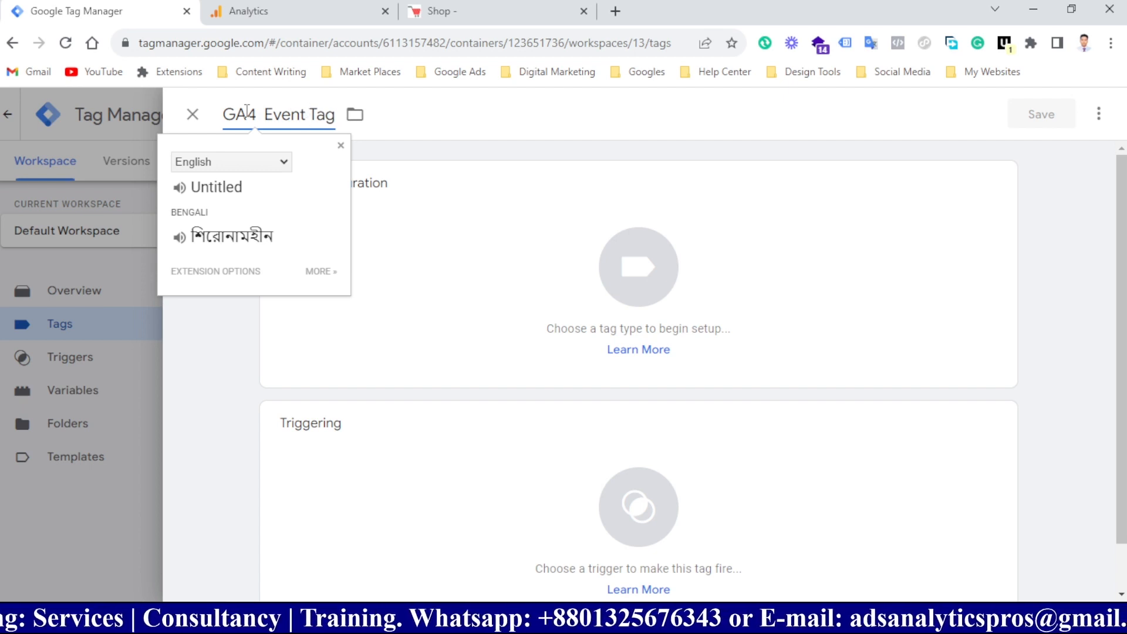
text( Outbou)
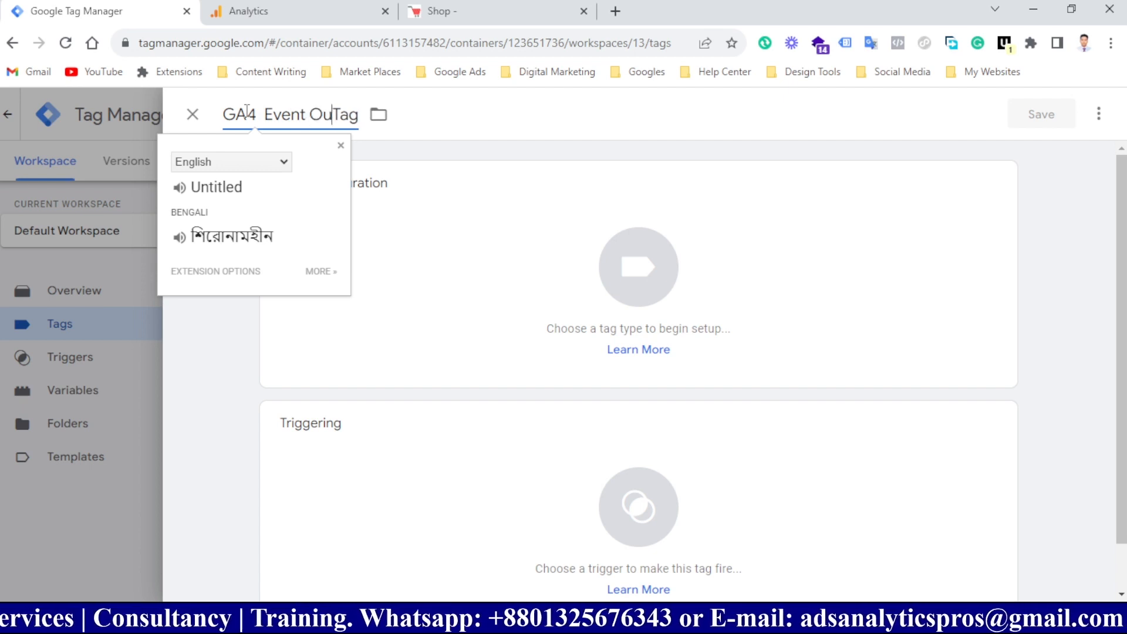
text(nd)
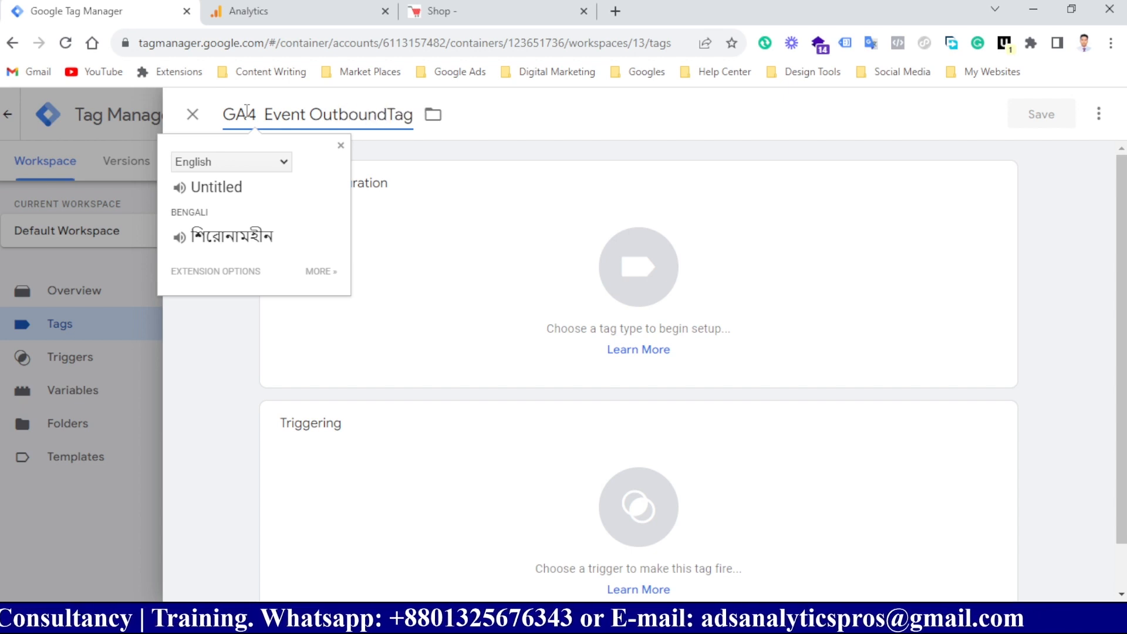
text(V)
key(BackSpace)
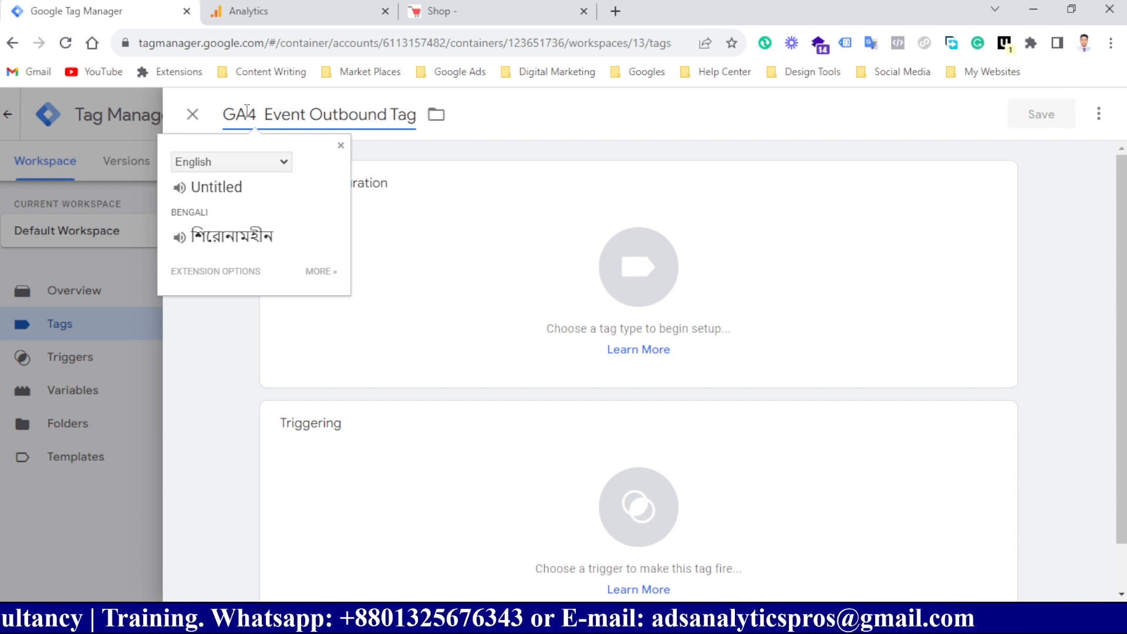
text(Clicks)
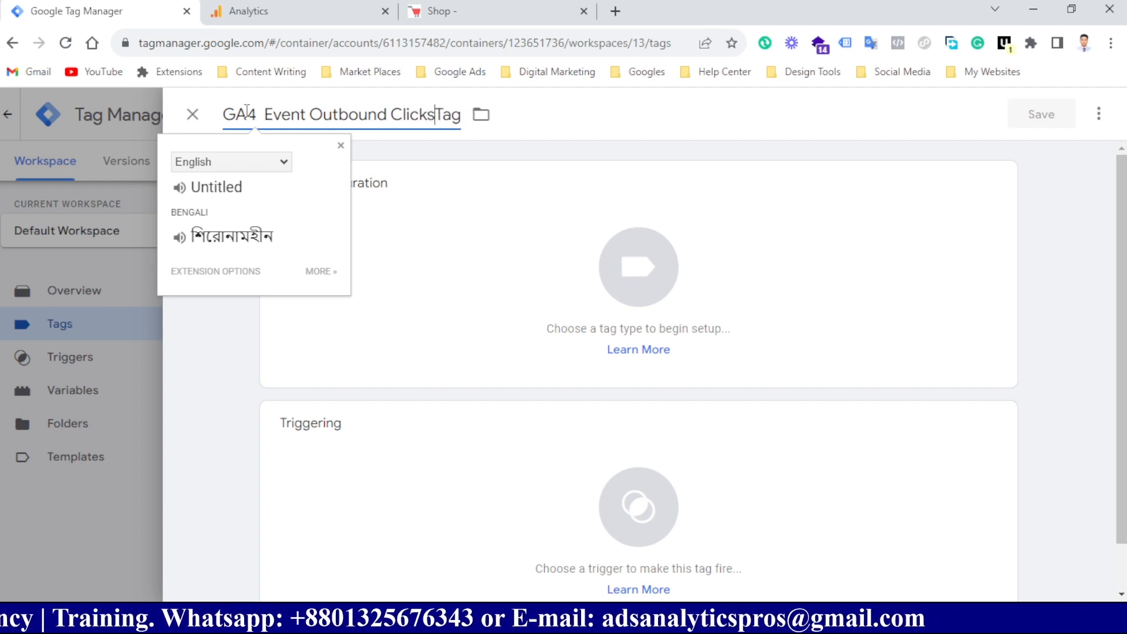
key(shift+End)
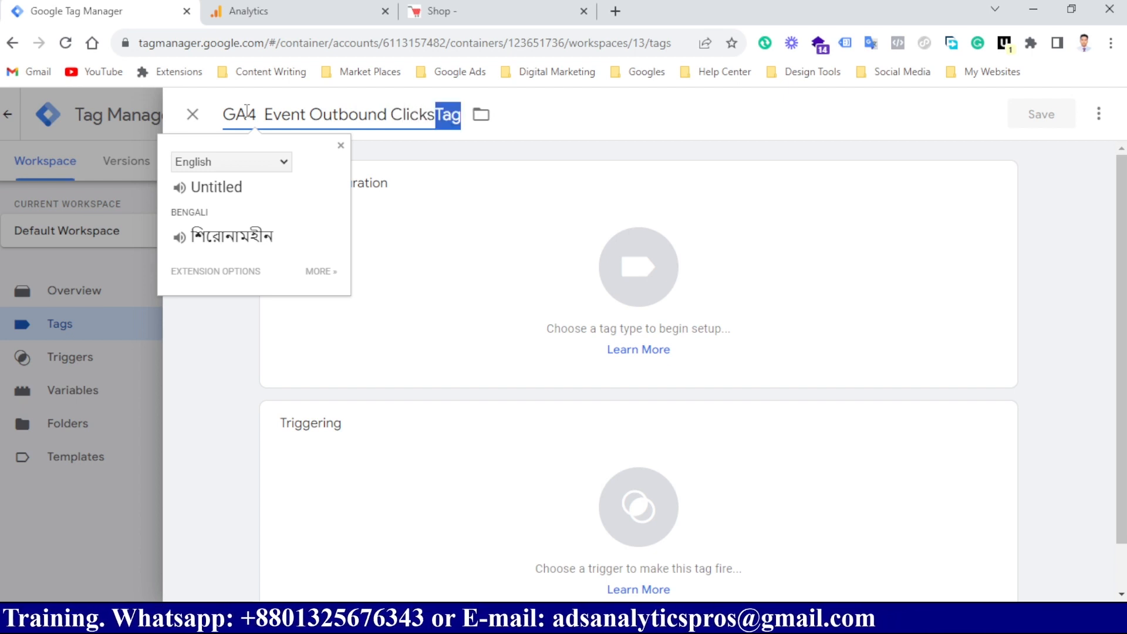
key(BackSpace)
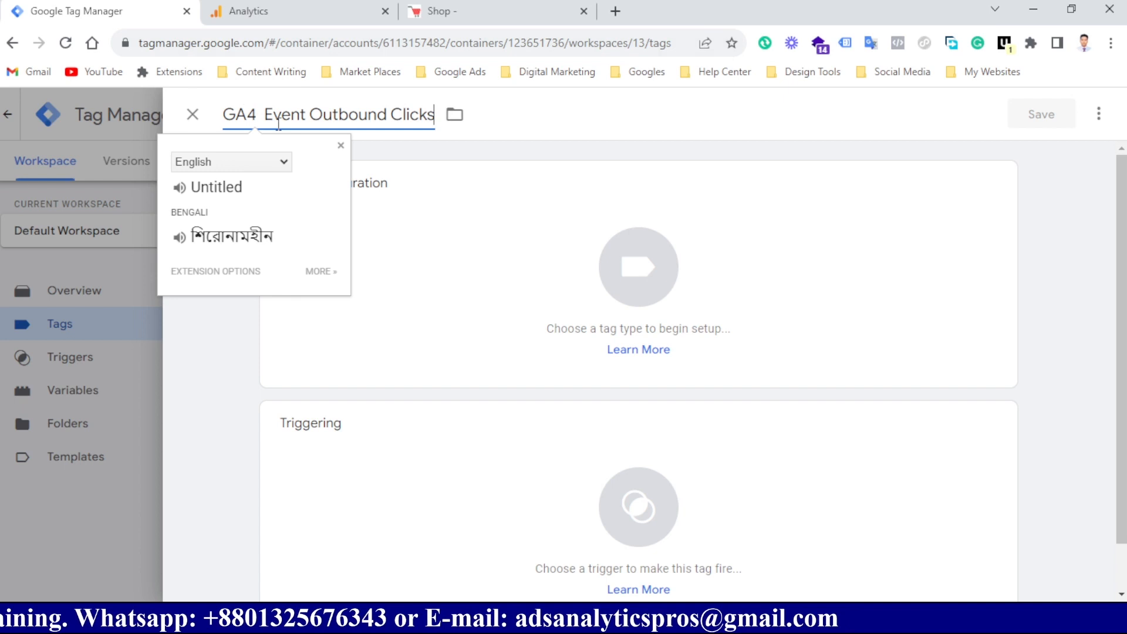
click(306, 104)
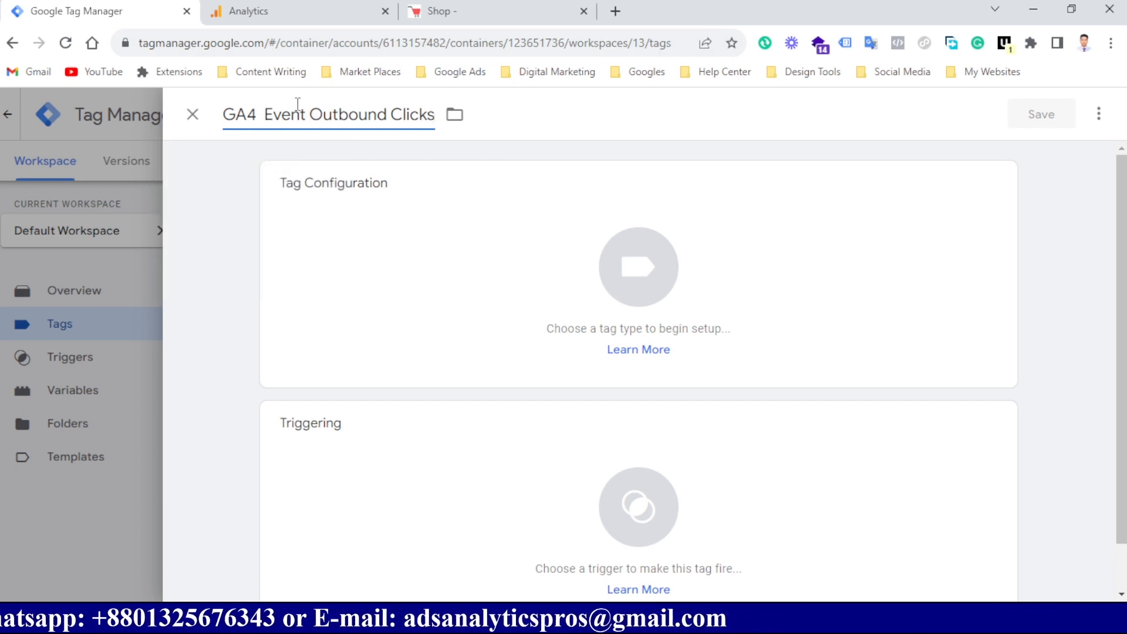
key(BackSpace)
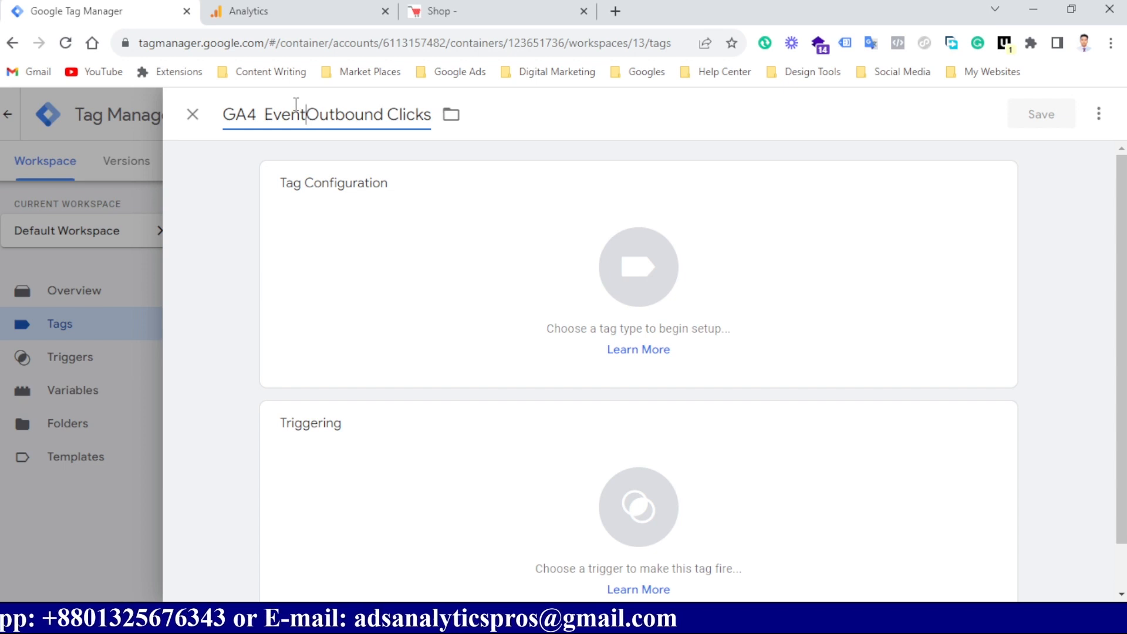
text(_)
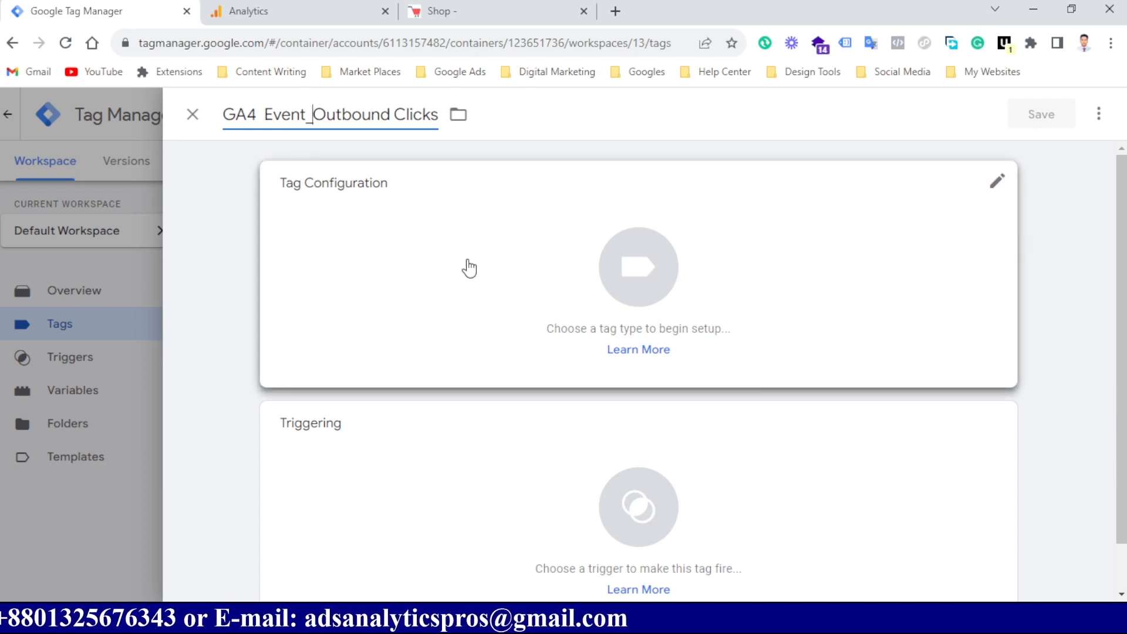
Set the tag type to Google Analytics: GA4 Event, with configuration tag Google Analytics GA4 Configuration and event name Outbound_Clicks.
click(470, 271)
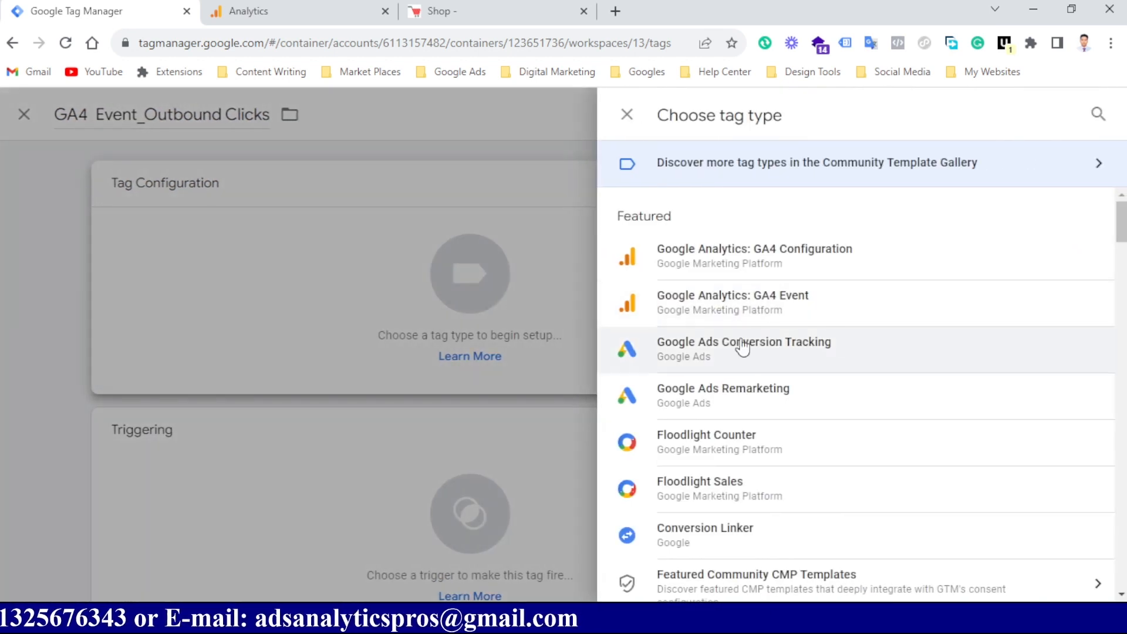
click(720, 304)
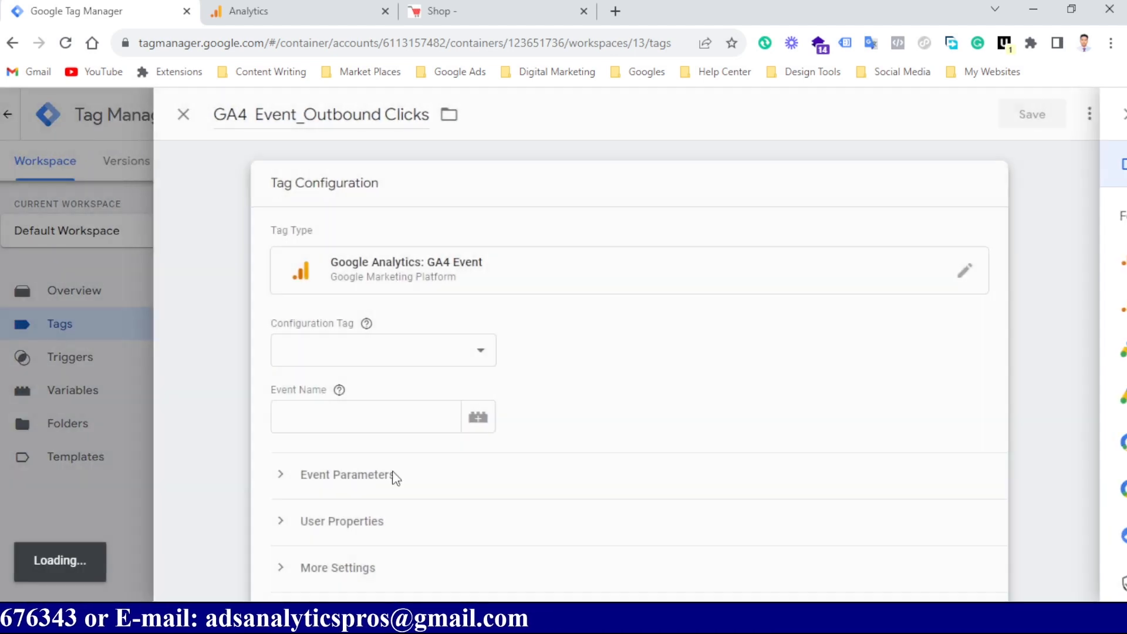
click(432, 358)
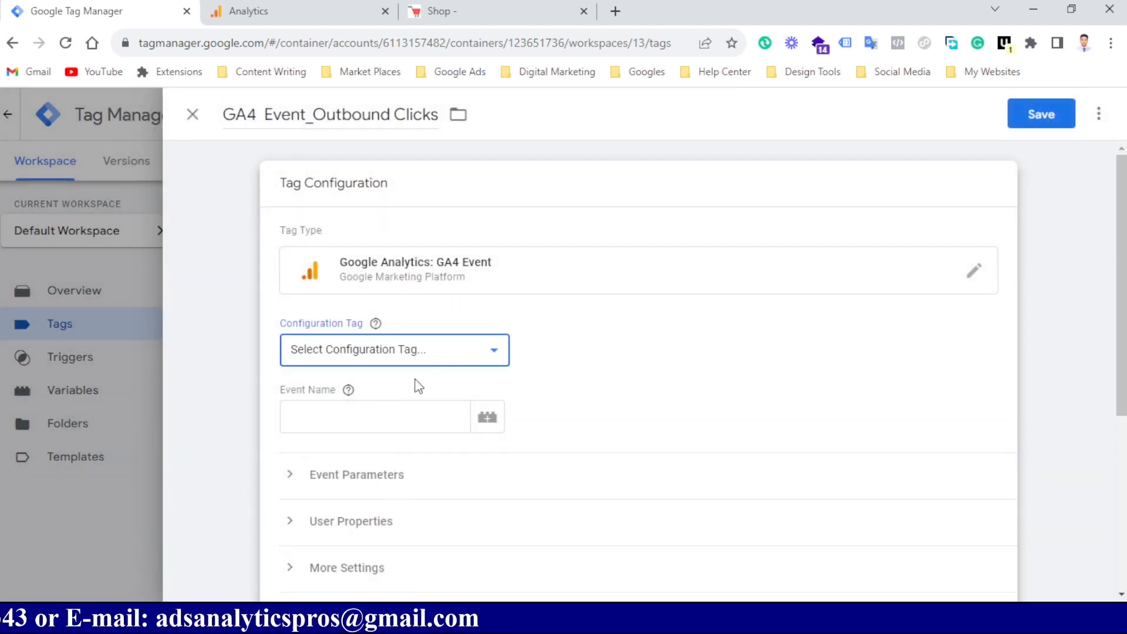
click(397, 410)
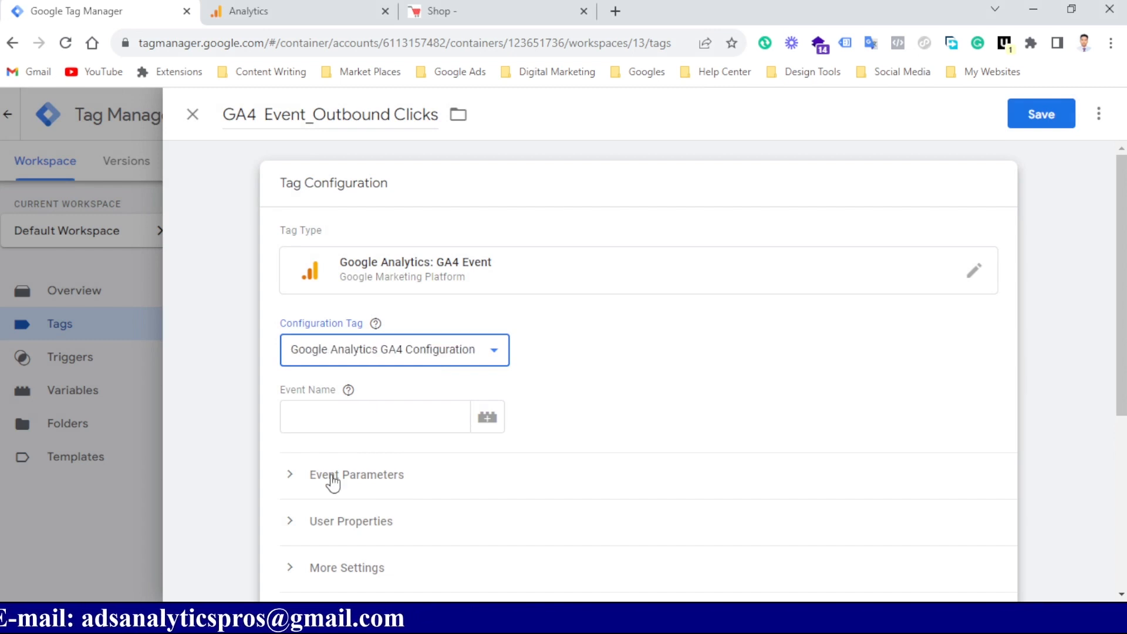
click(334, 422)
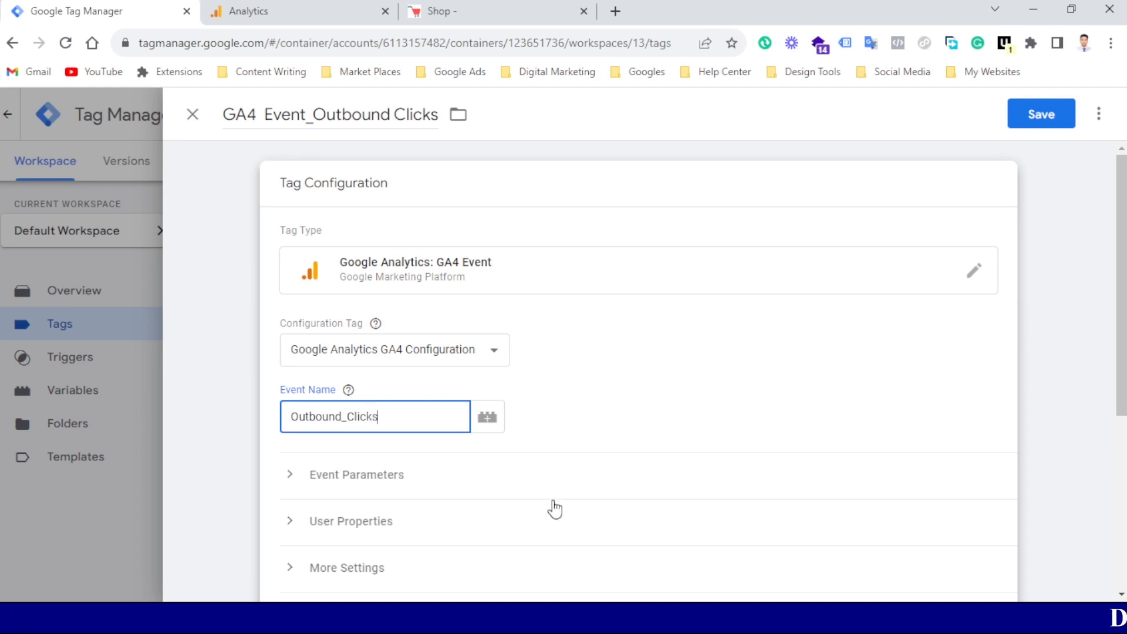
Add two event parameters to the tag: Click Text with value {{Click Text}} and Click URL with value {{Click URL}}.
click(401, 472)
scroll(478, 433, down, 5)
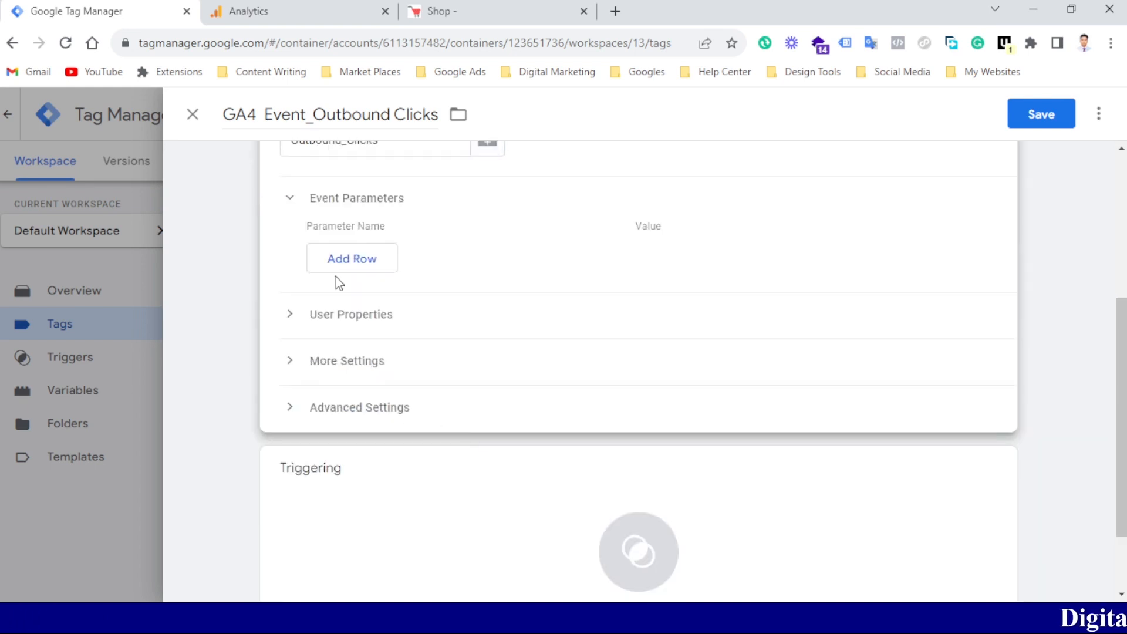
click(378, 265)
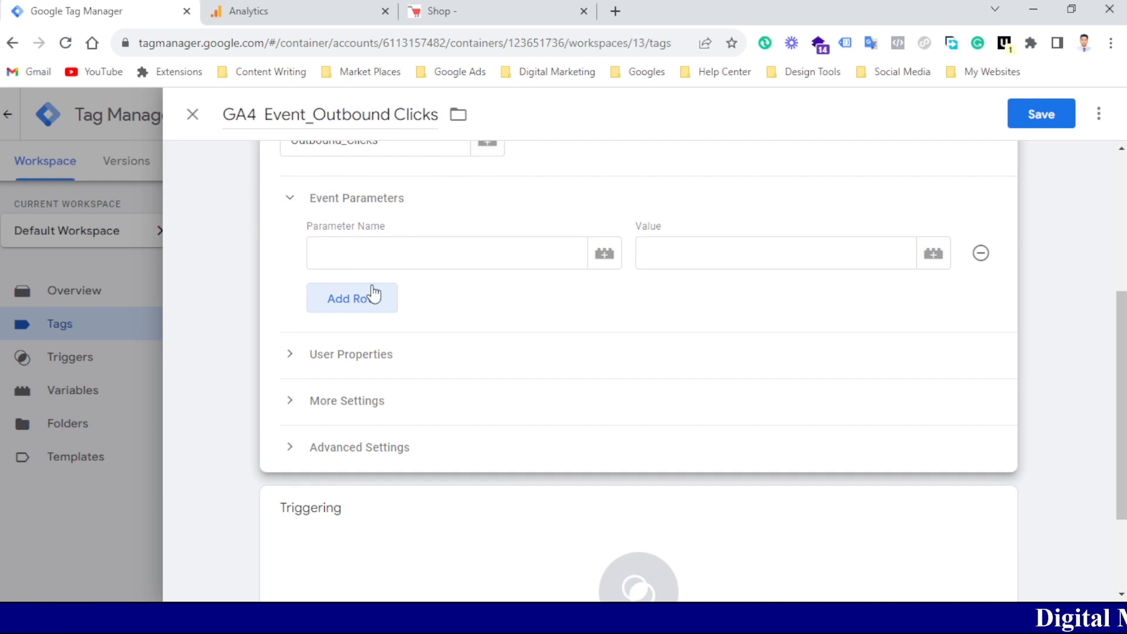
click(933, 253)
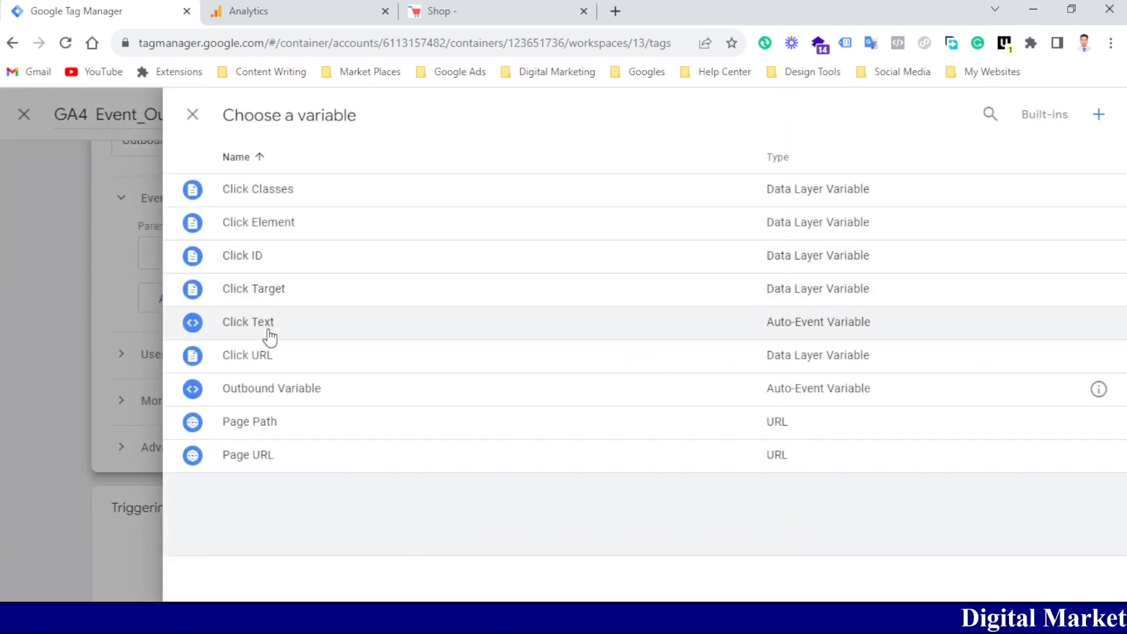
click(269, 337)
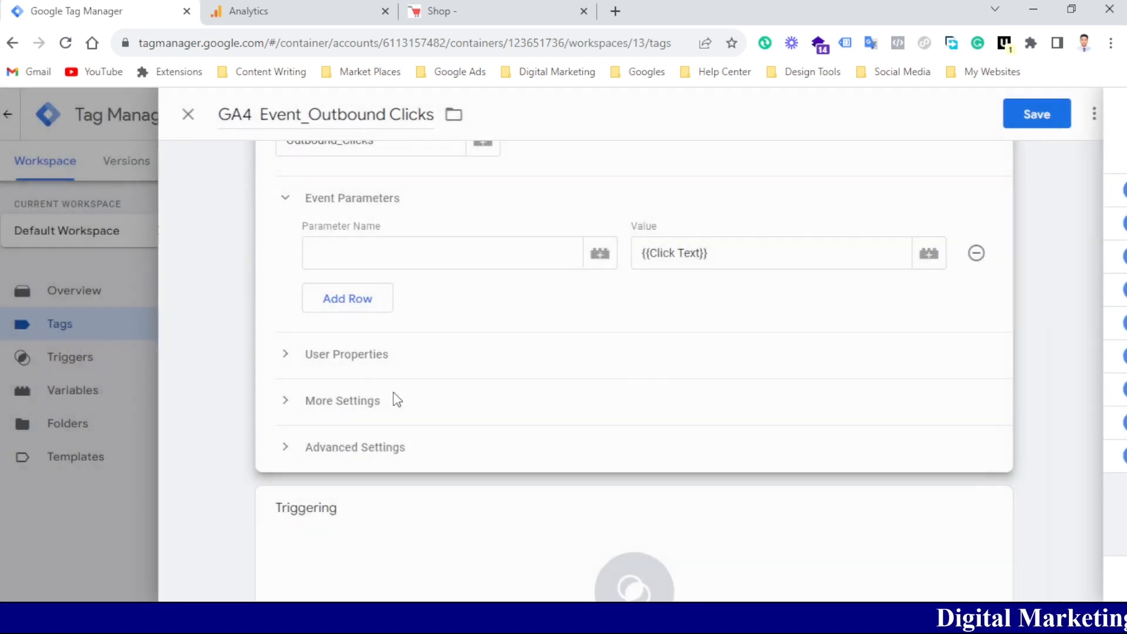
click(362, 302)
click(933, 293)
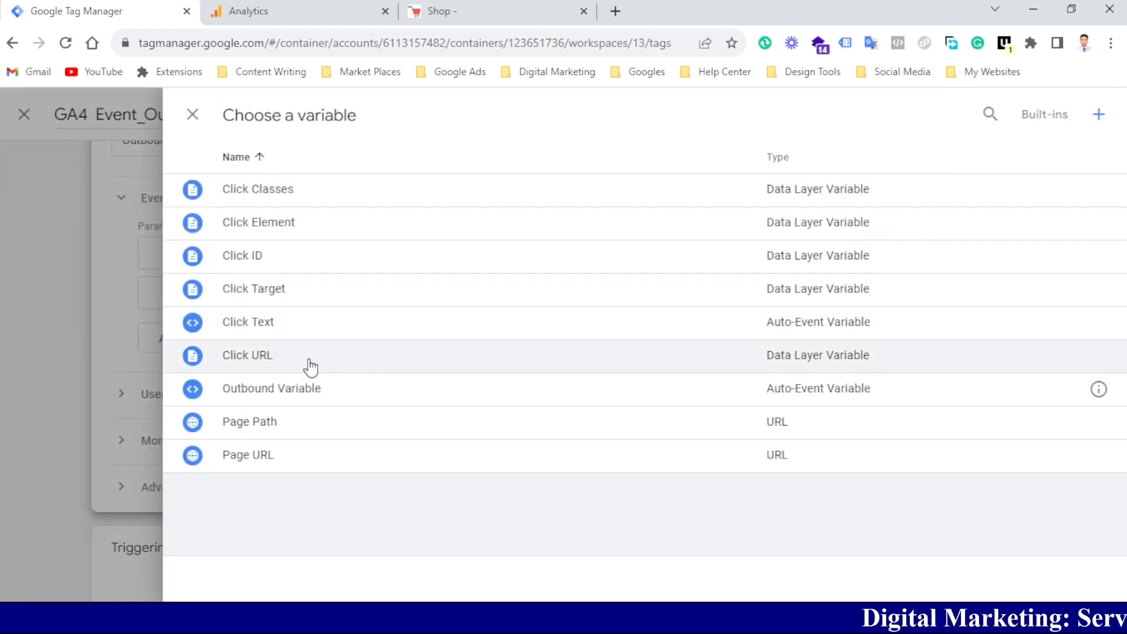
click(314, 360)
click(411, 257)
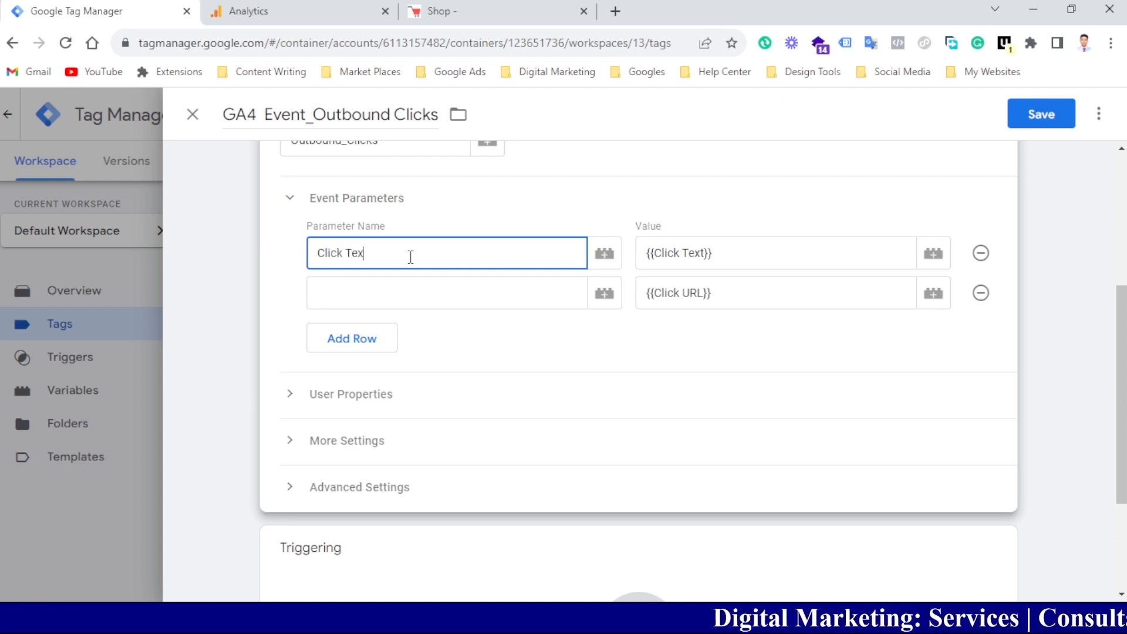
click(425, 299)
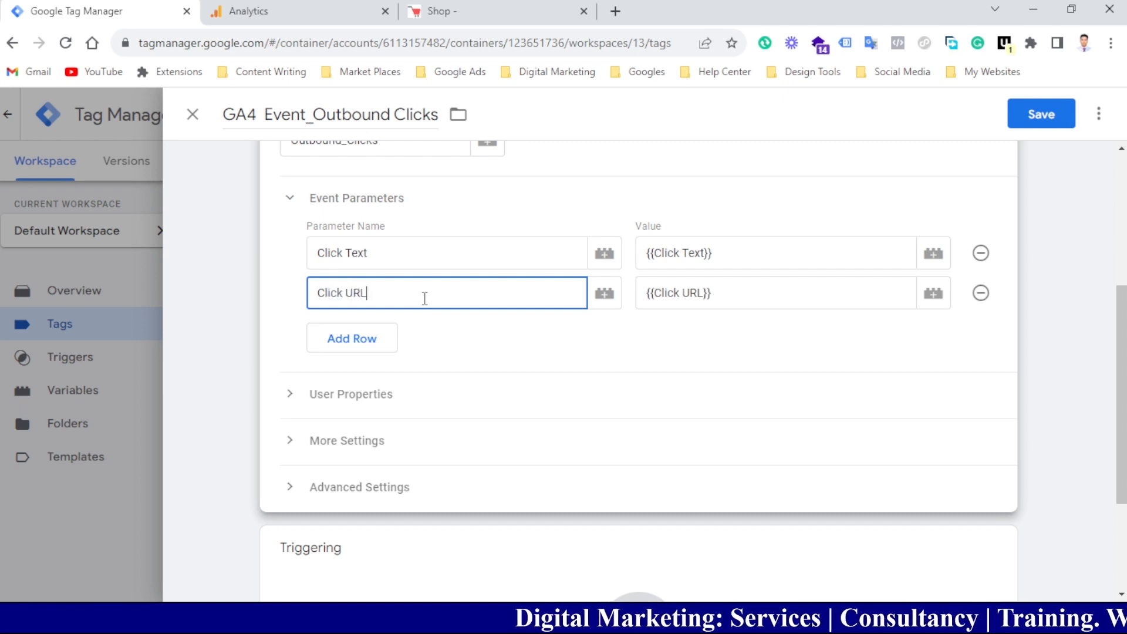
Assign Outbound Trigger as the tag's firing trigger and save the tag.
scroll(452, 423, down, 3)
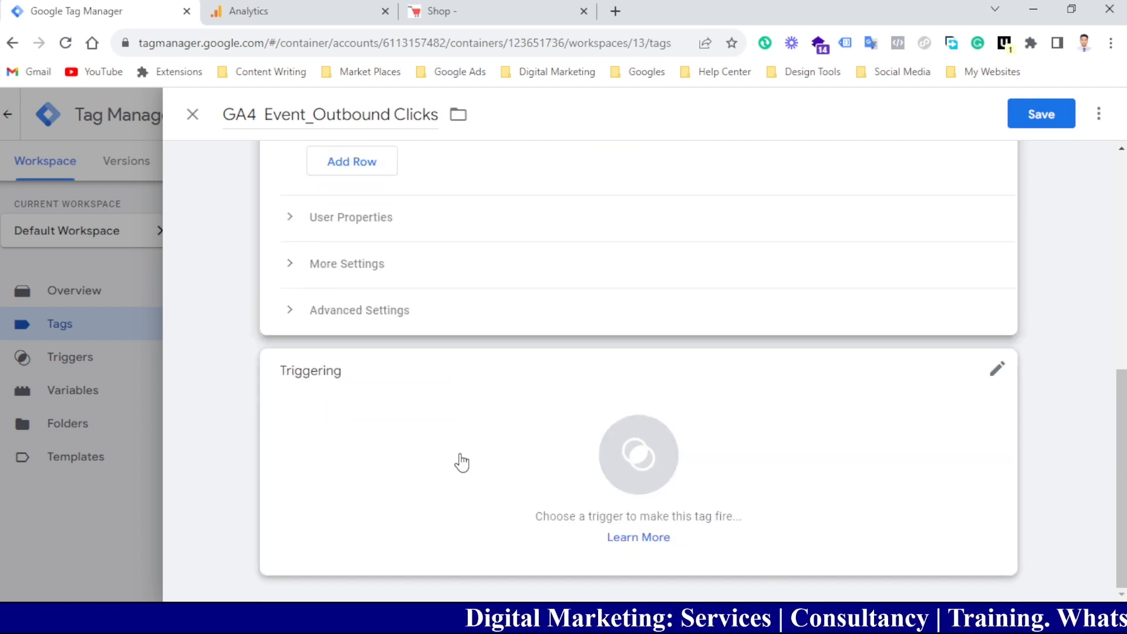
click(458, 464)
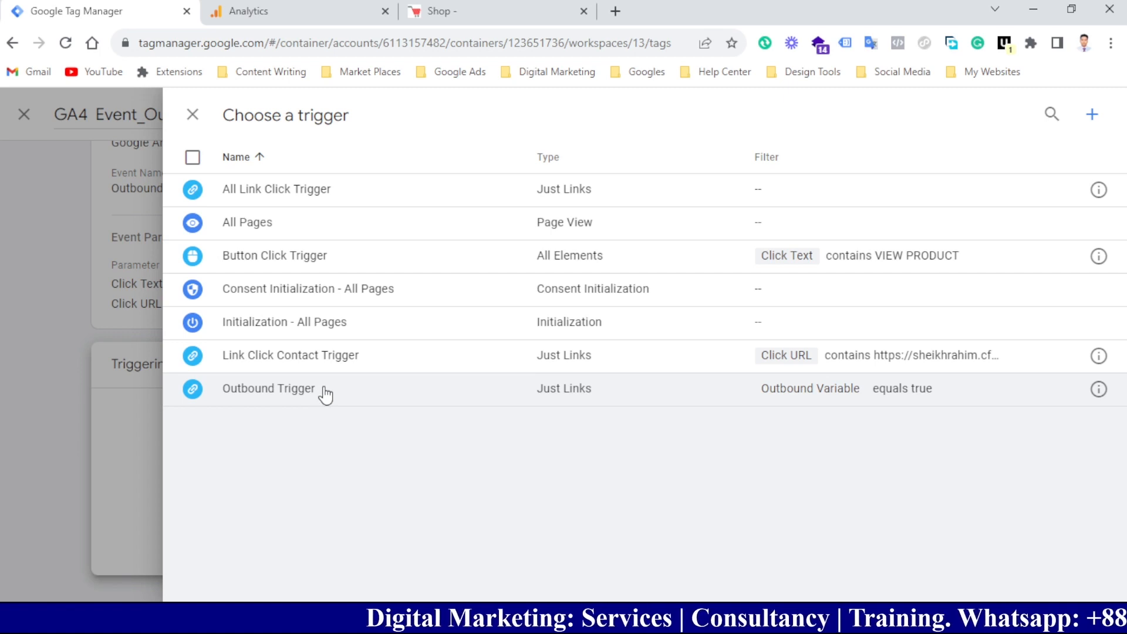
click(326, 394)
scroll(810, 315, up, 2)
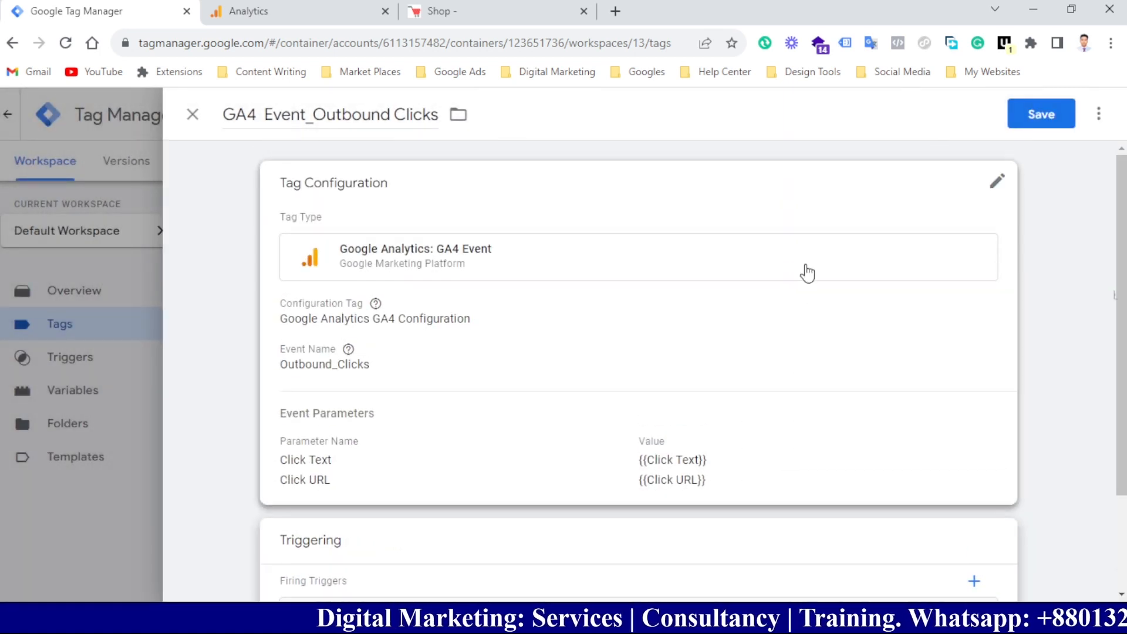
scroll(808, 273, down, 2)
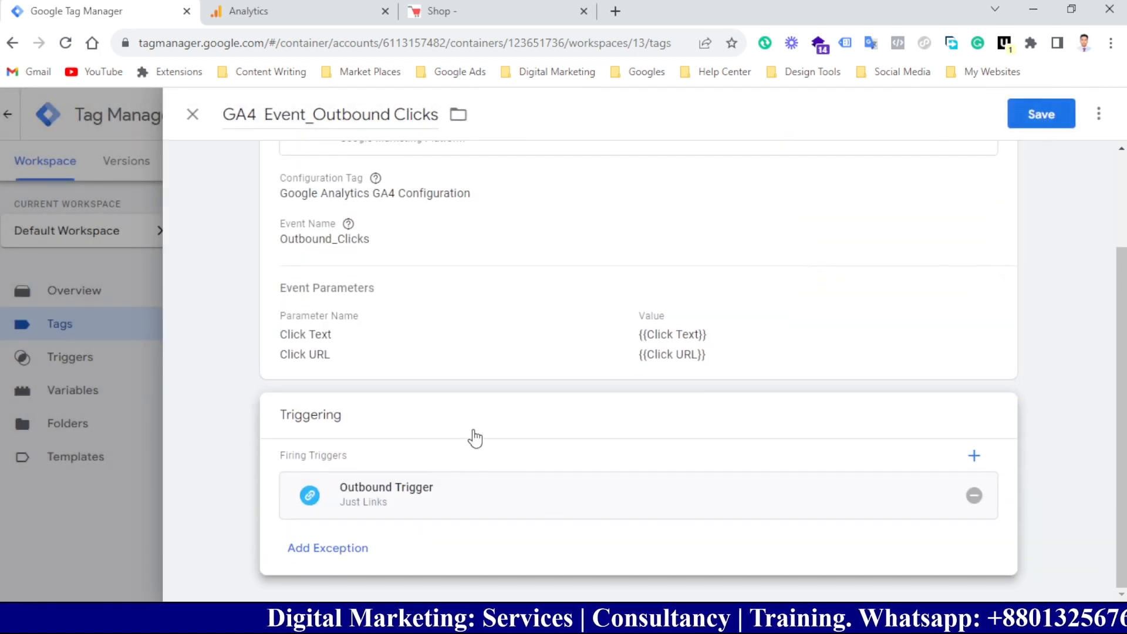
scroll(476, 438, up, 2)
click(1049, 111)
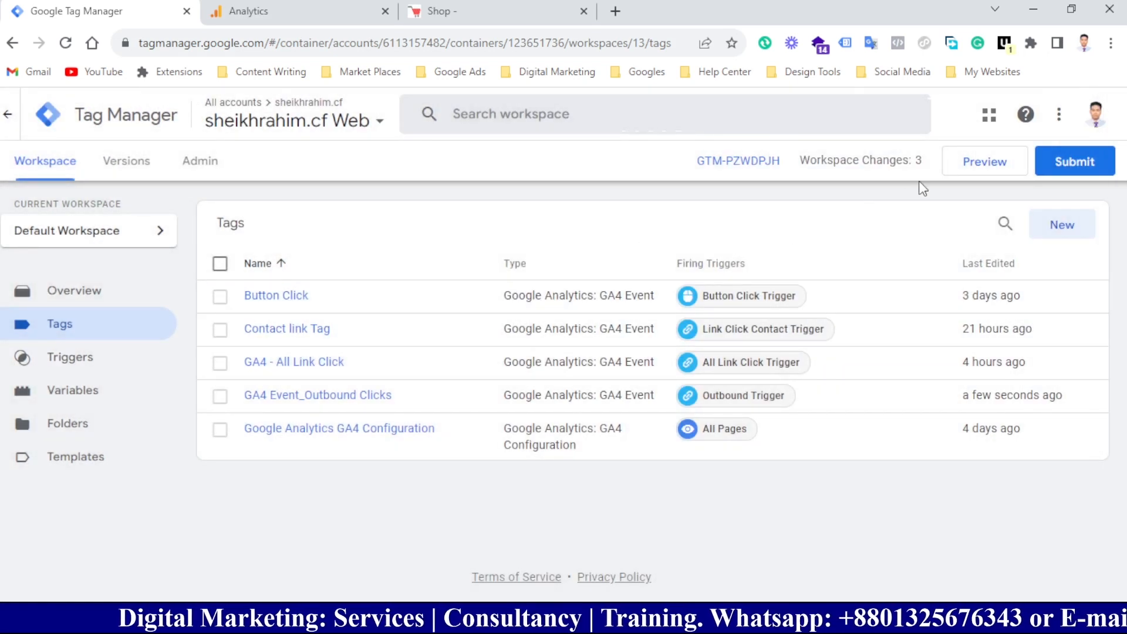
Publish the workspace changes as a new live version without a name or description and return to the workspace overview.
click(1074, 162)
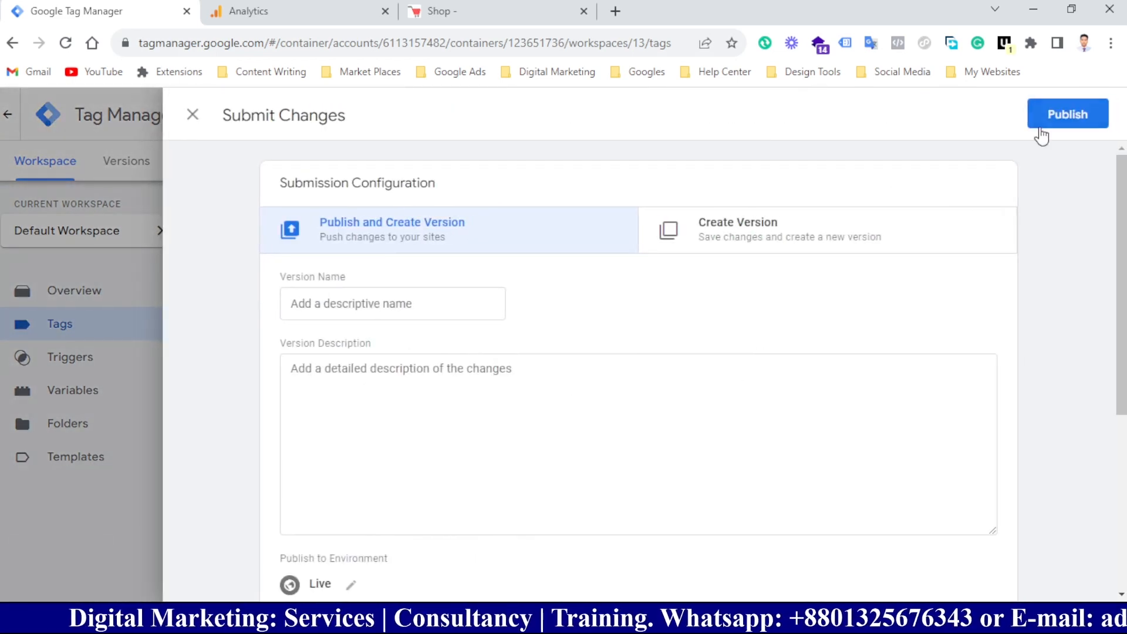
click(1051, 121)
click(813, 555)
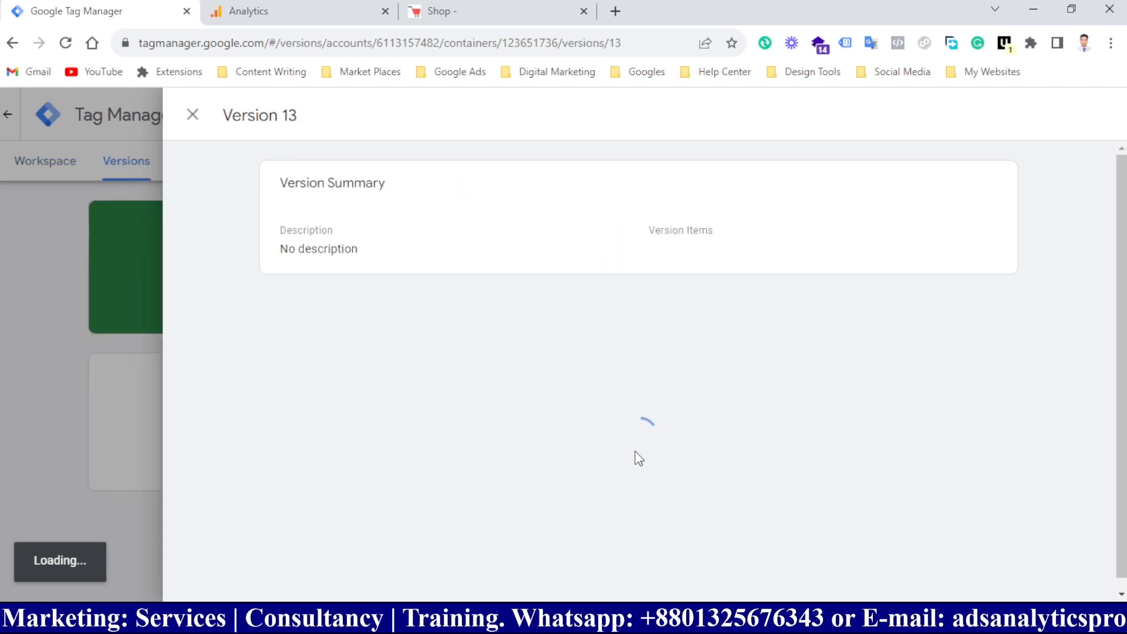
click(185, 128)
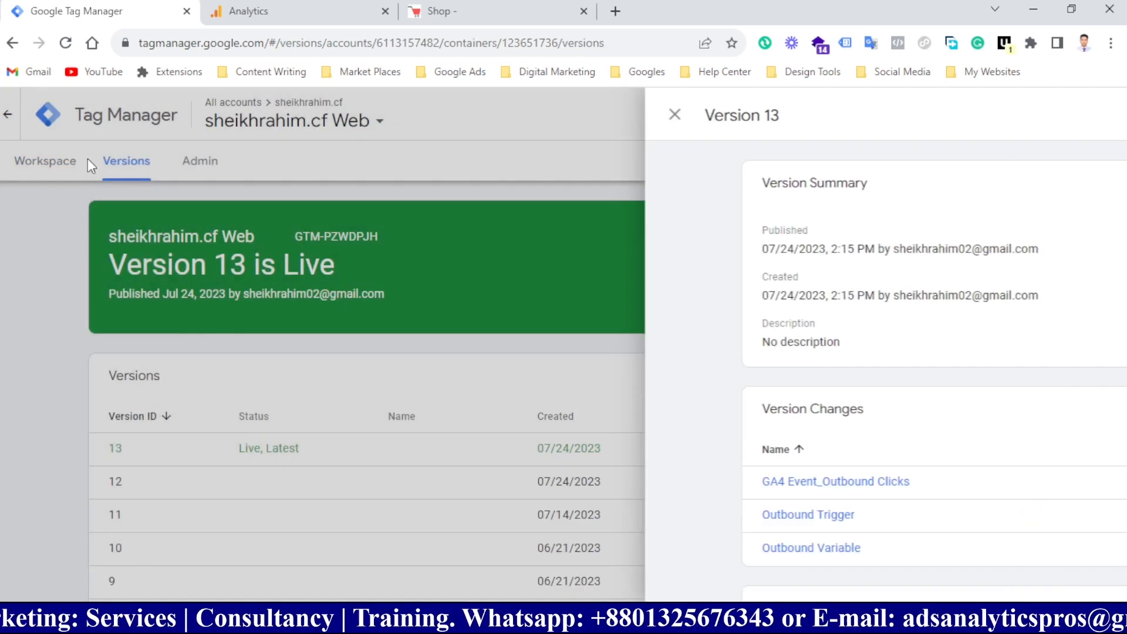
click(27, 168)
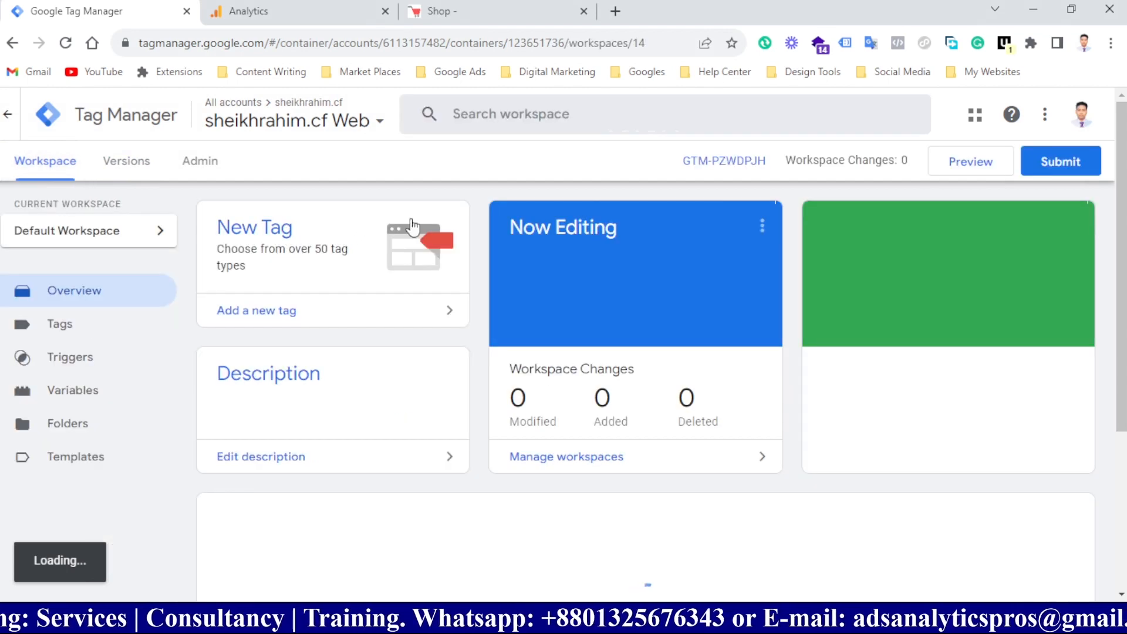
Start preview mode for the container, connect Tag Assistant to the shop website and continue to its debug summary.
click(954, 164)
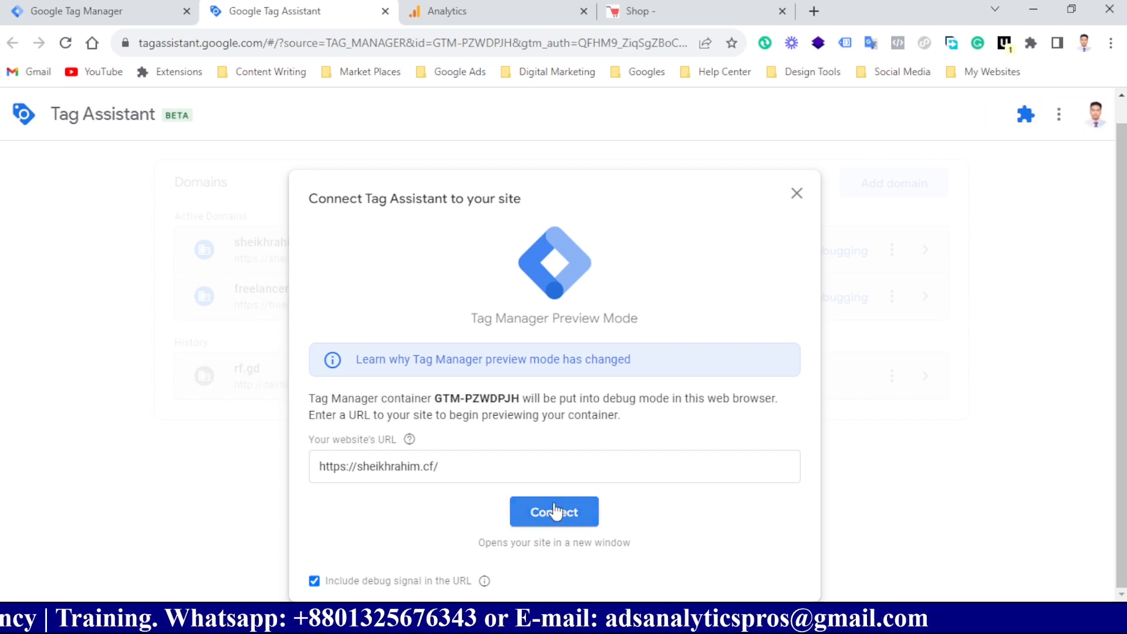
click(548, 512)
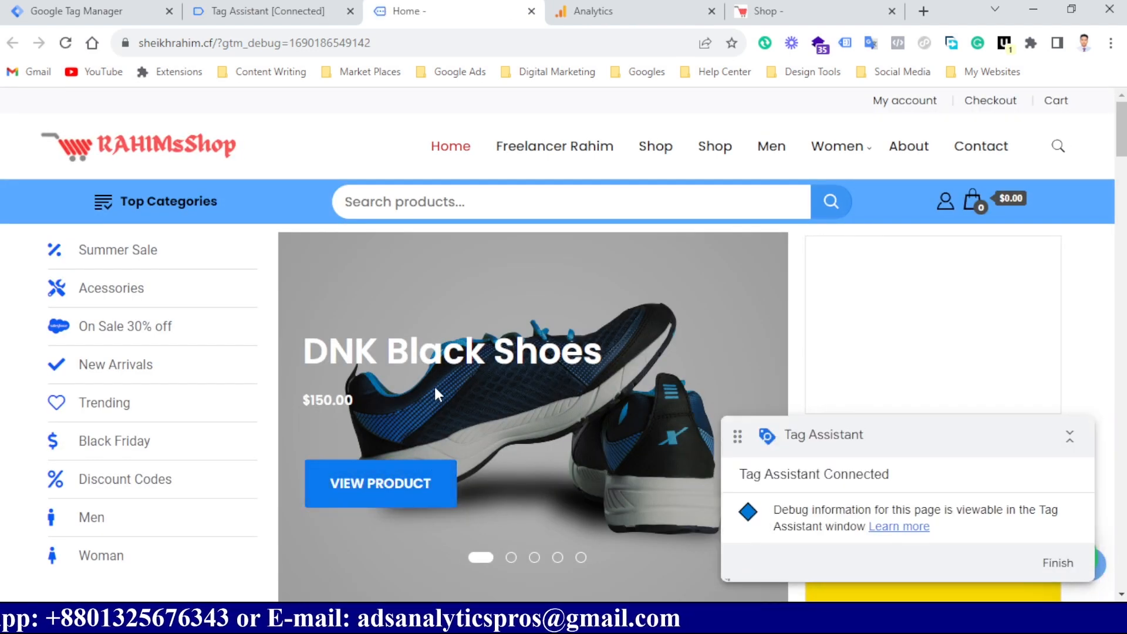
click(253, 13)
click(559, 404)
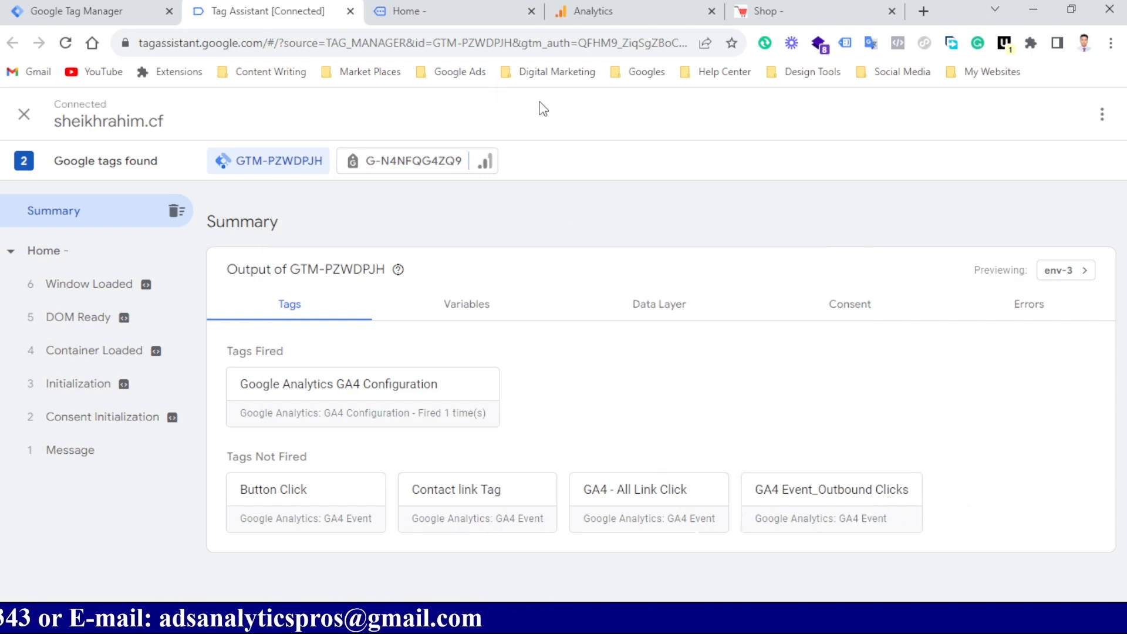
Test the outbound freelancer site link in the shop's main navigation and check in Tag Assistant which tags fired.
click(445, 10)
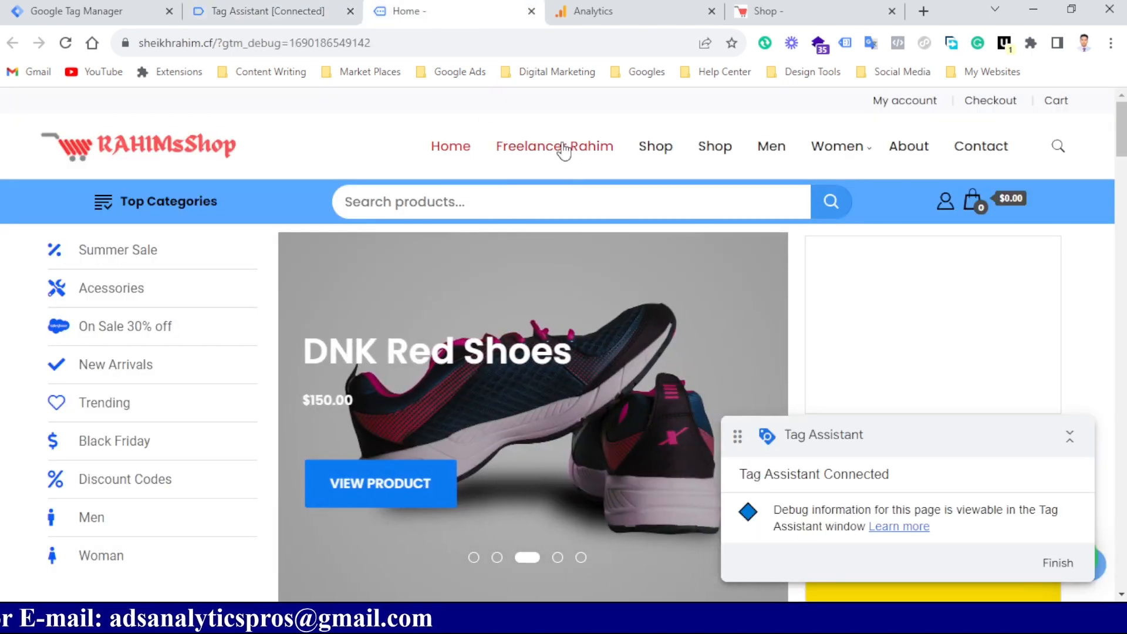
click(562, 147)
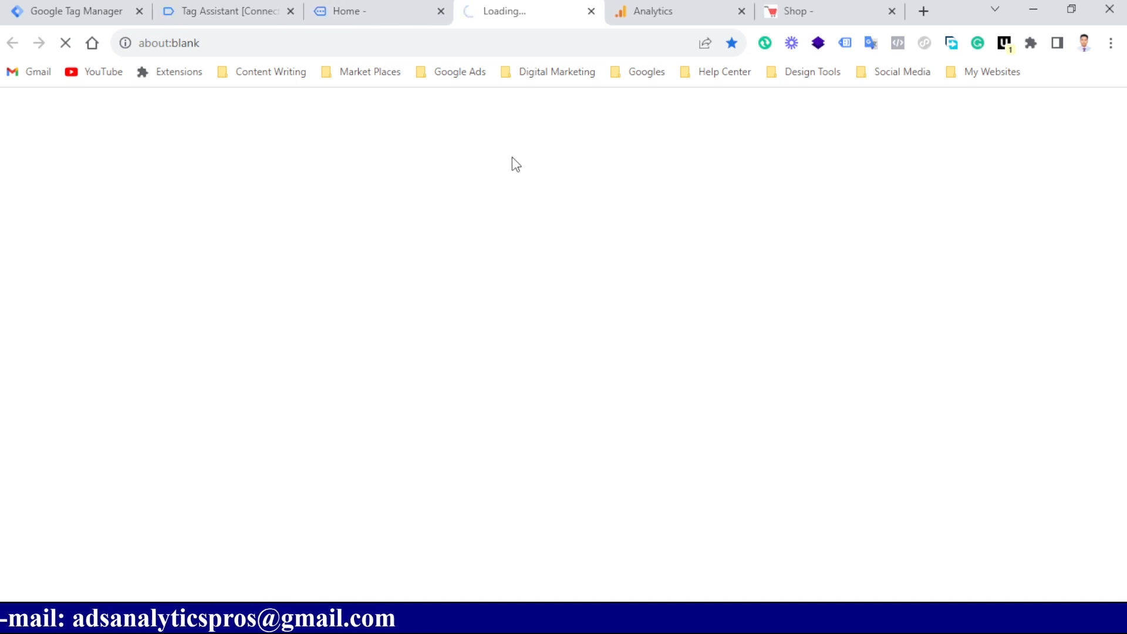
click(345, 12)
click(218, 7)
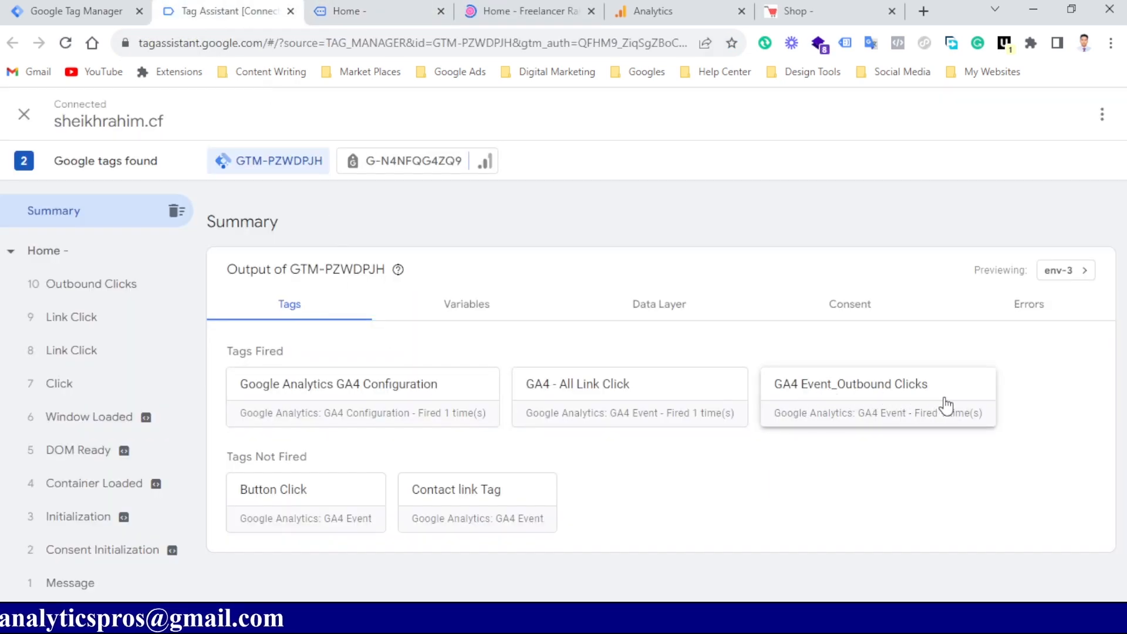
Switch to Google Analytics DebugView and examine the Click Text and Click URL parameters of the Outbound_Clicks event.
click(664, 12)
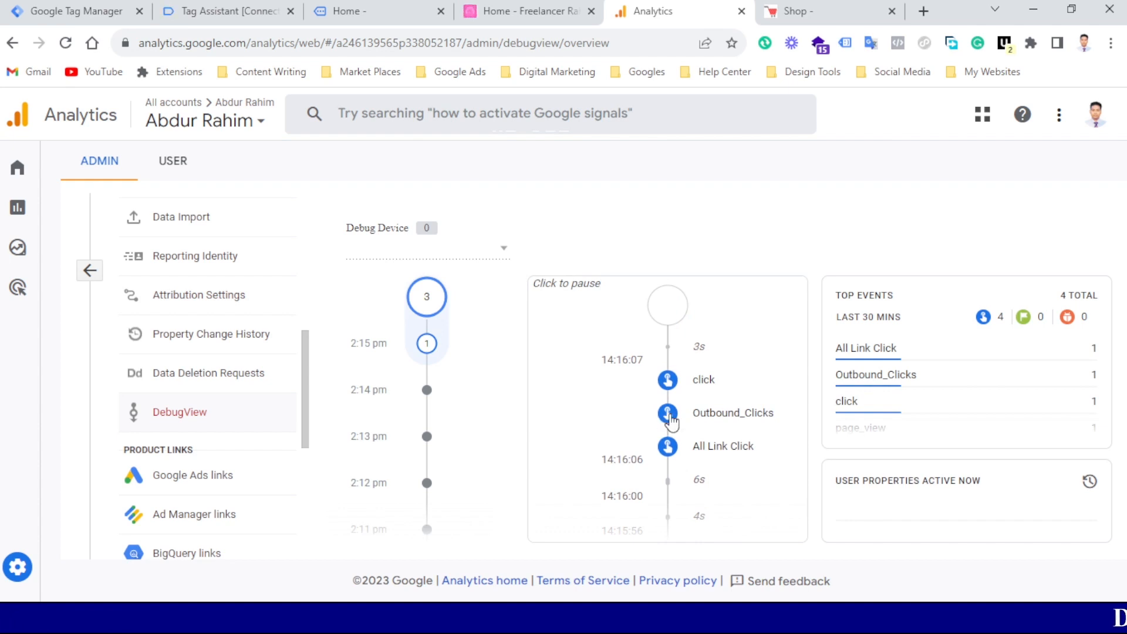
click(669, 417)
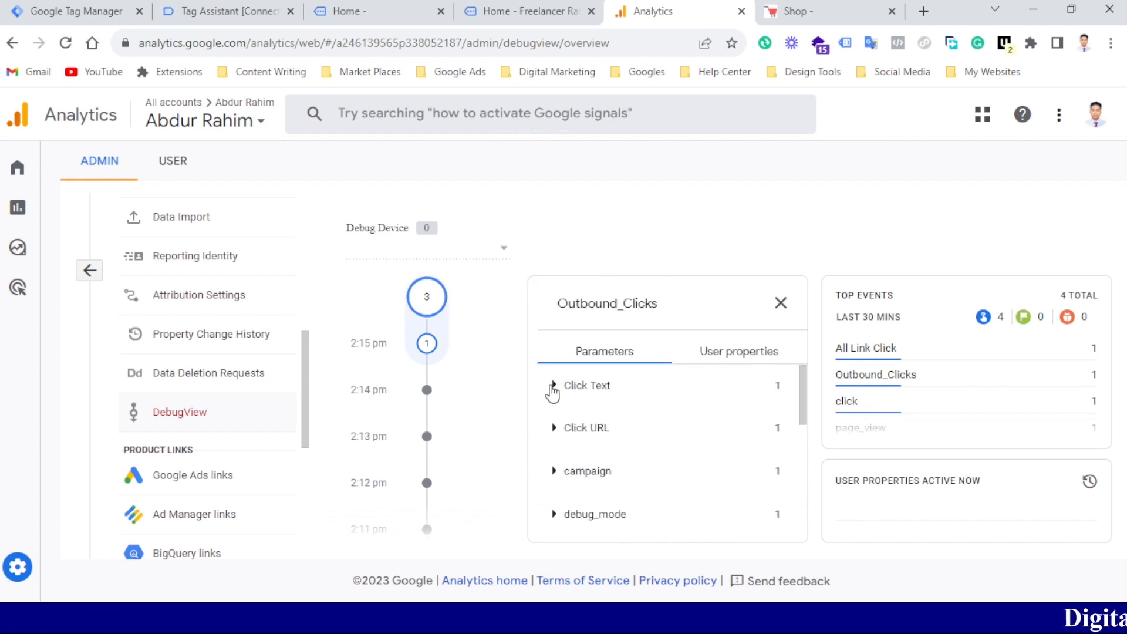
click(554, 387)
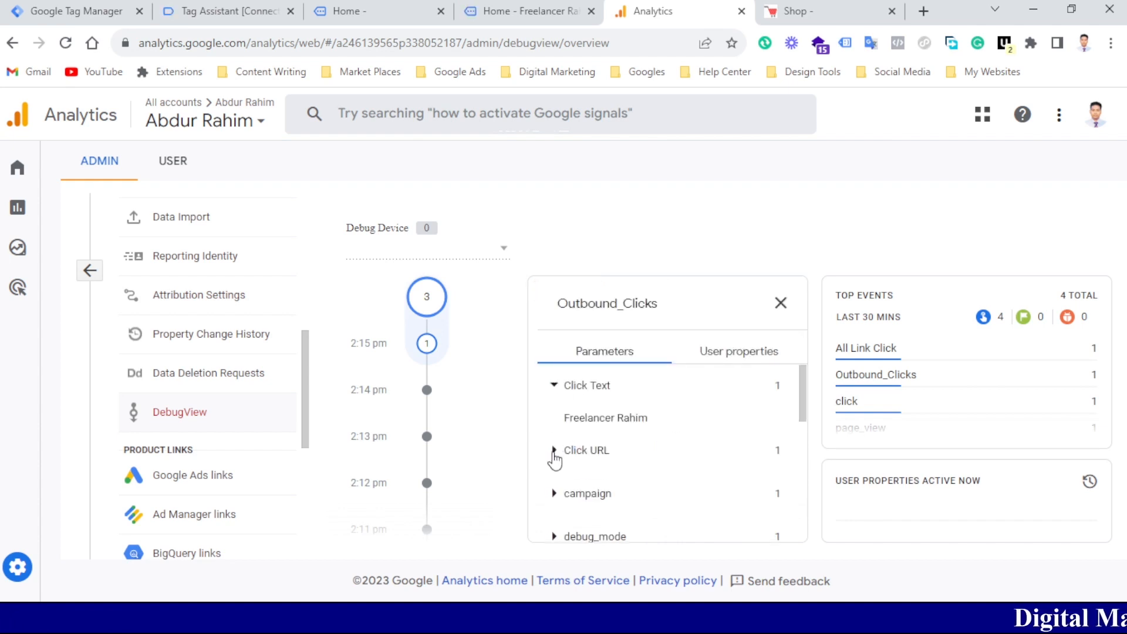
click(554, 450)
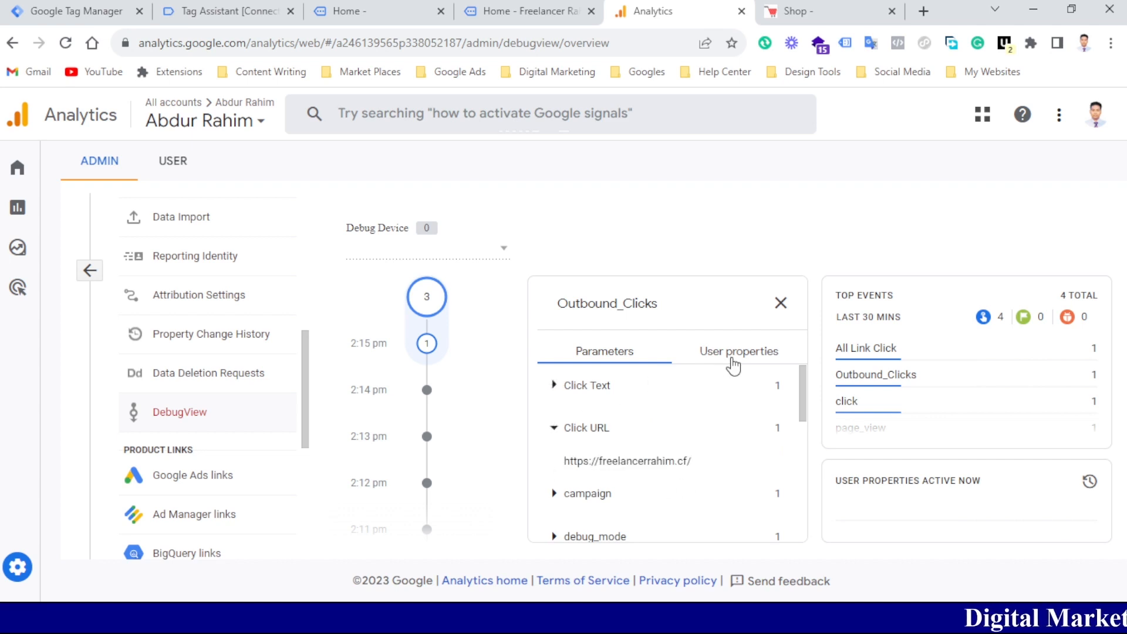
click(778, 317)
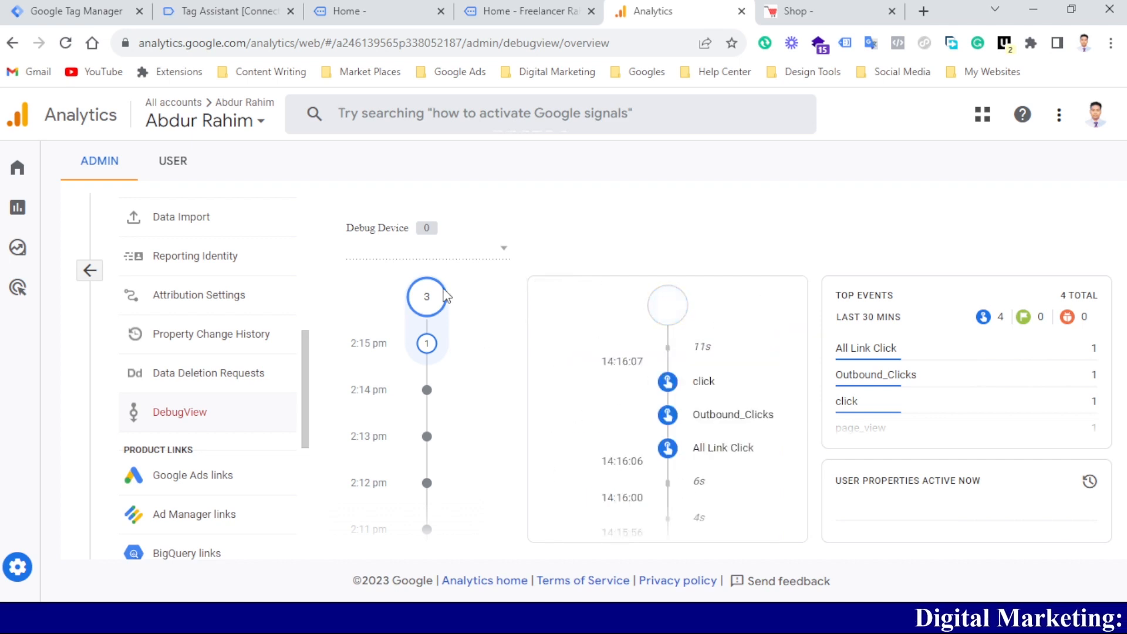